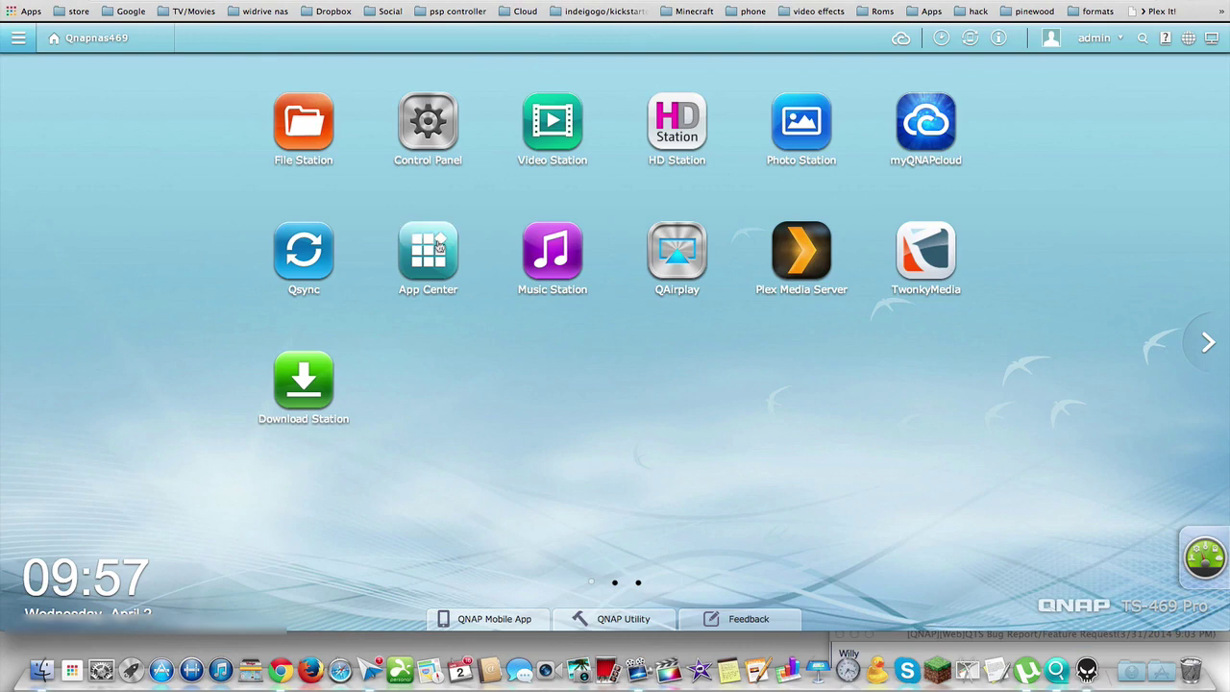
Open the Download Station details page from the App Center's Download category
left_click(437, 246)
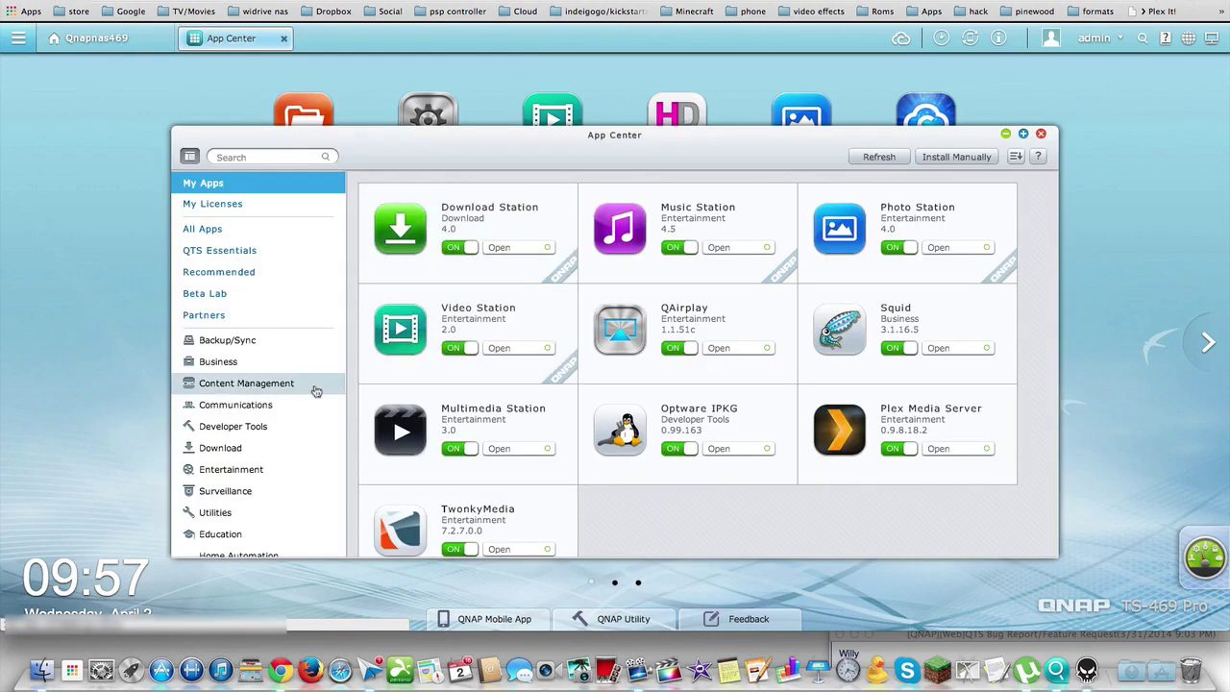
left_click(227, 453)
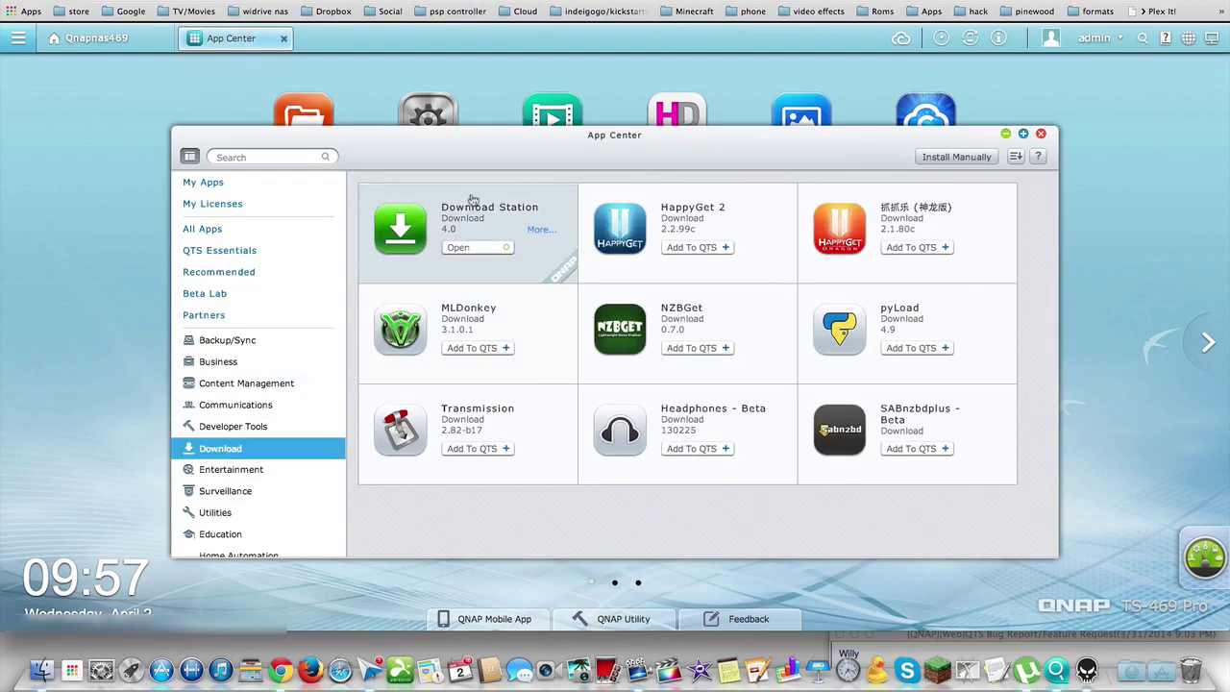
left_click(469, 204)
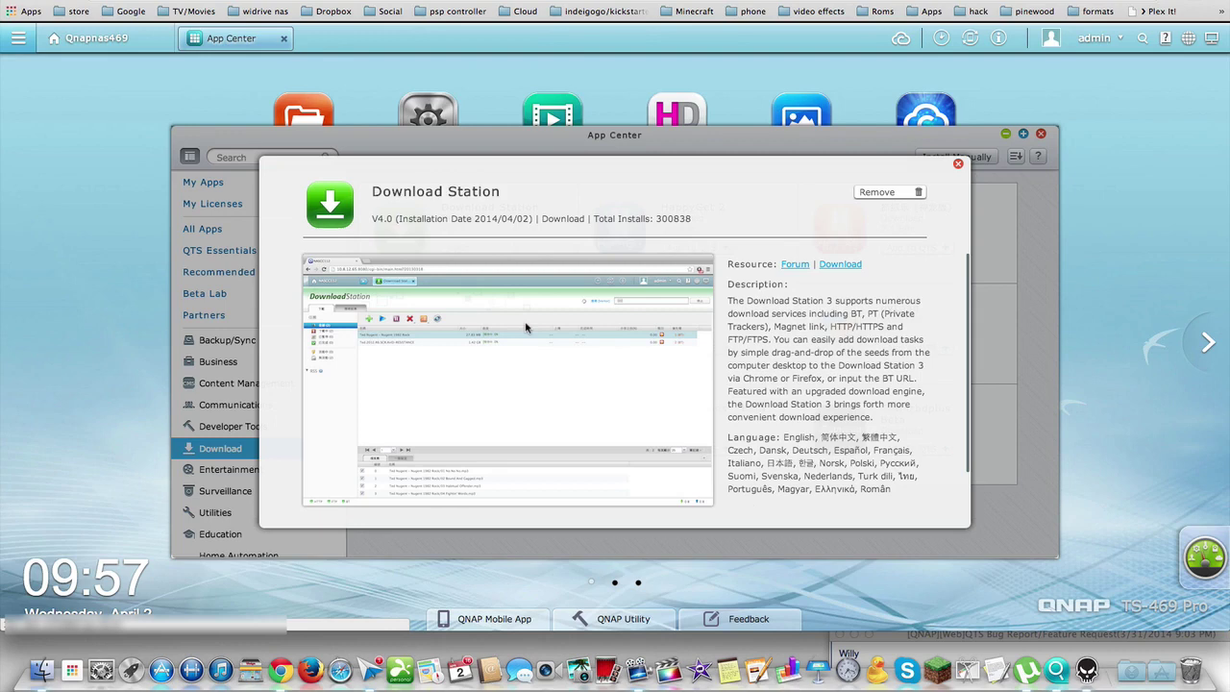
View the Download folder in File Station, and close it along with the Download Station details page
left_click(302, 113)
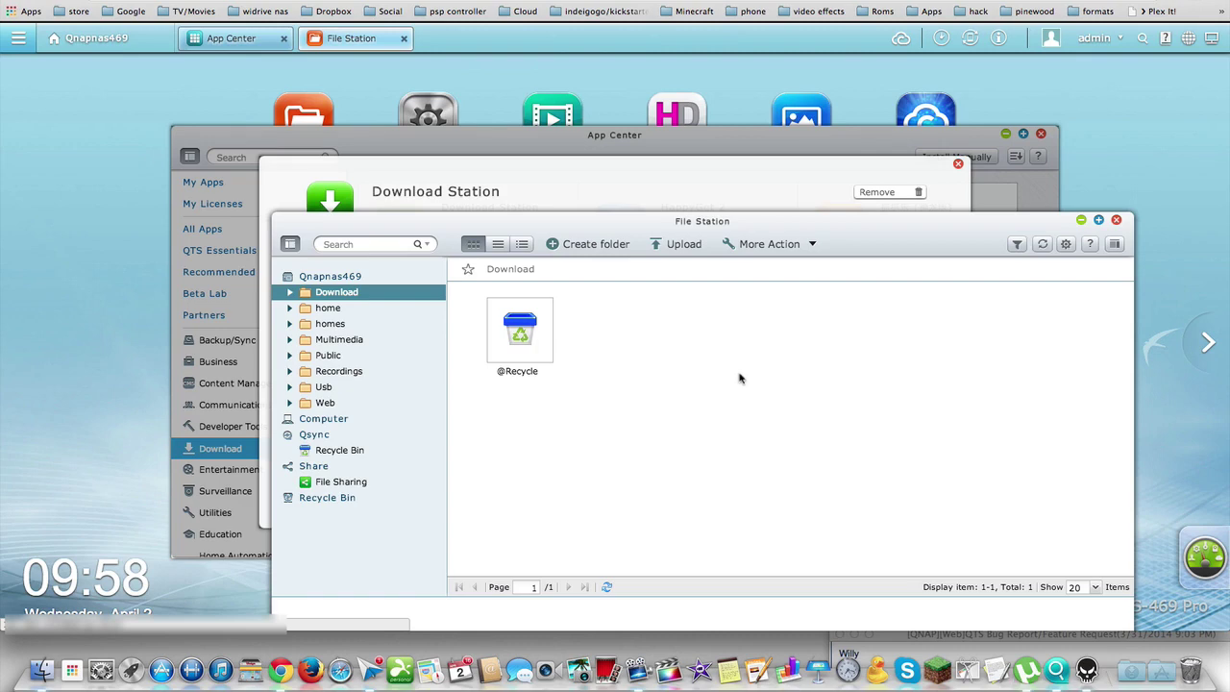
left_click(1116, 220)
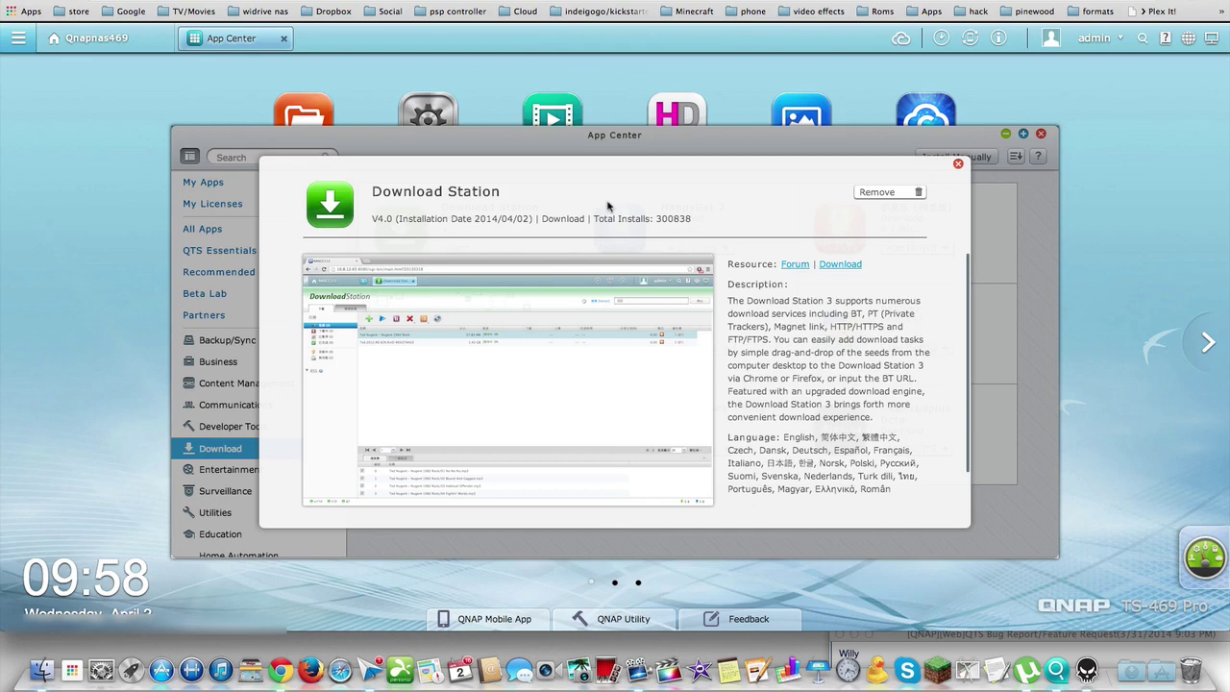
left_click(958, 164)
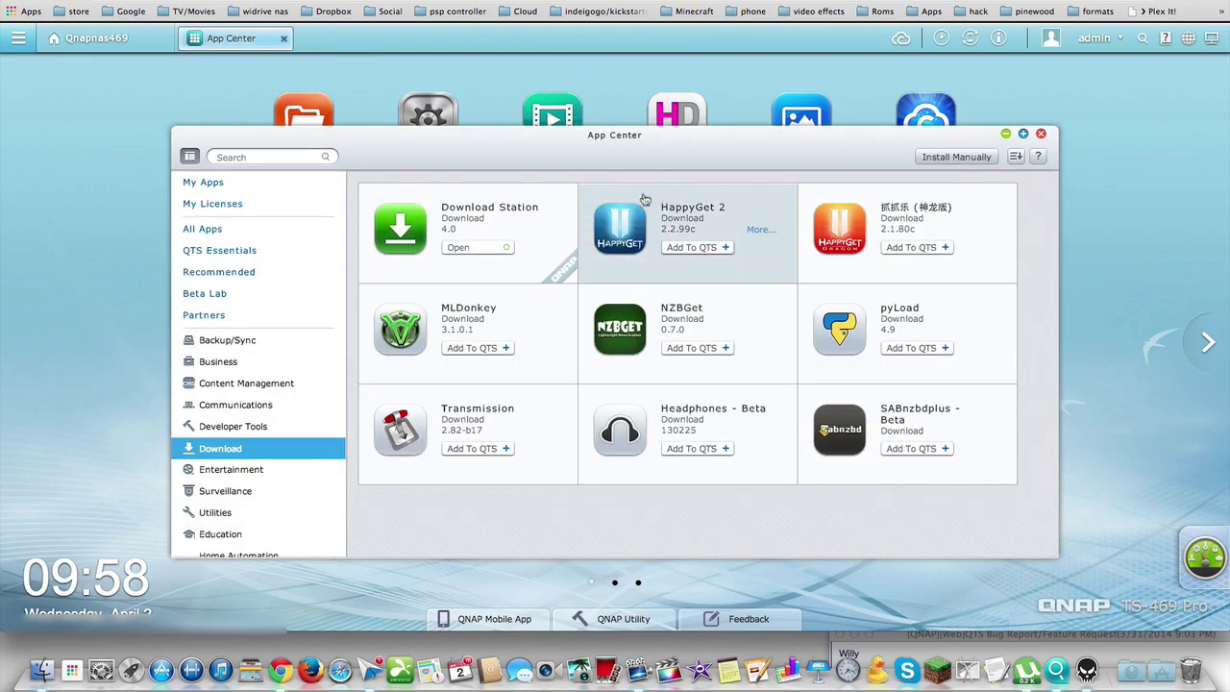
left_click(468, 230)
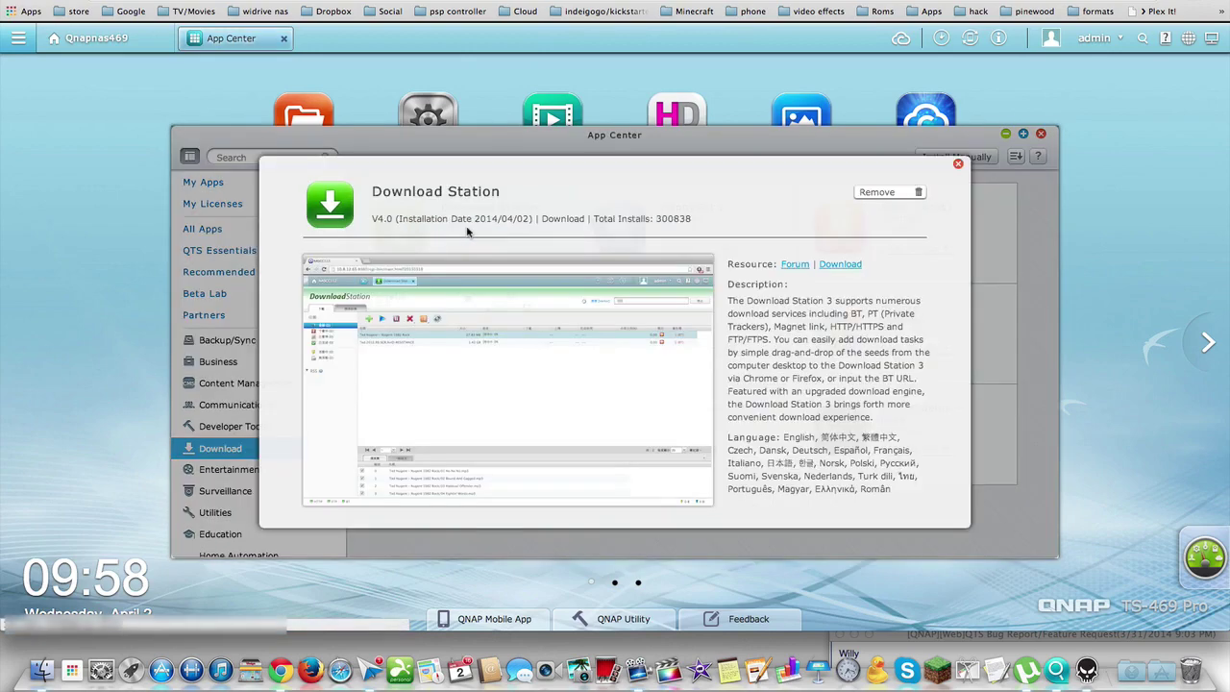
left_click(958, 164)
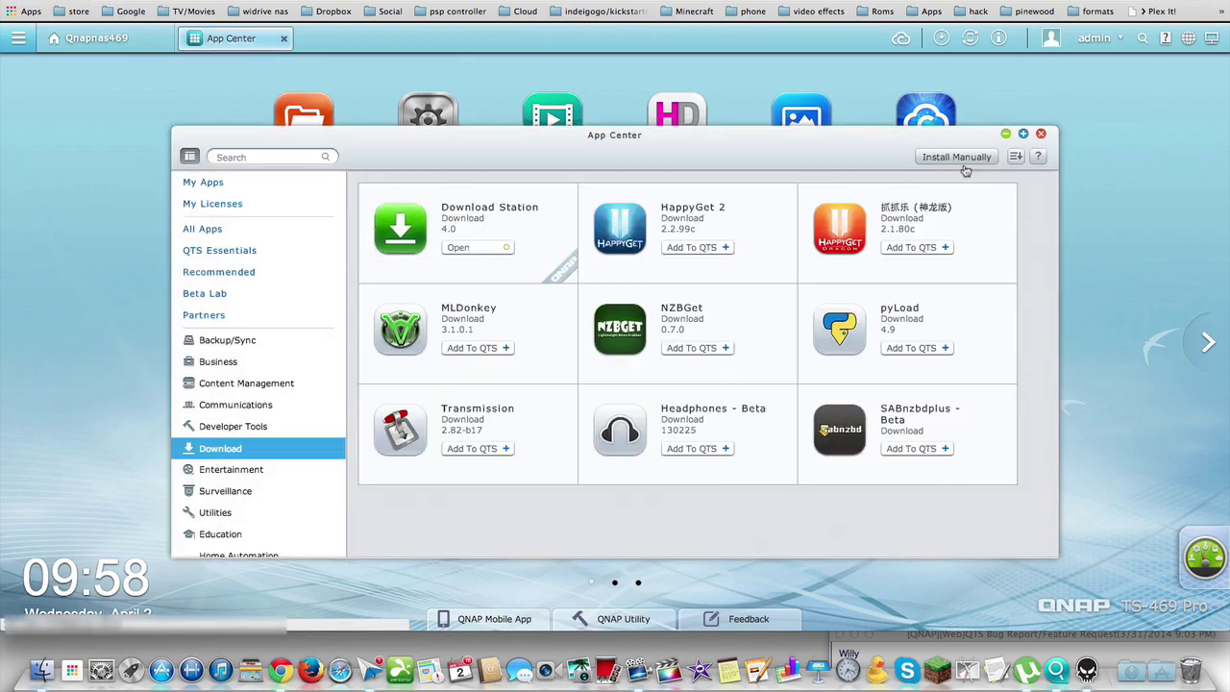
Close the App Center, launch Download Station and show its list of BT search engines
left_click(1039, 134)
left_click(325, 368)
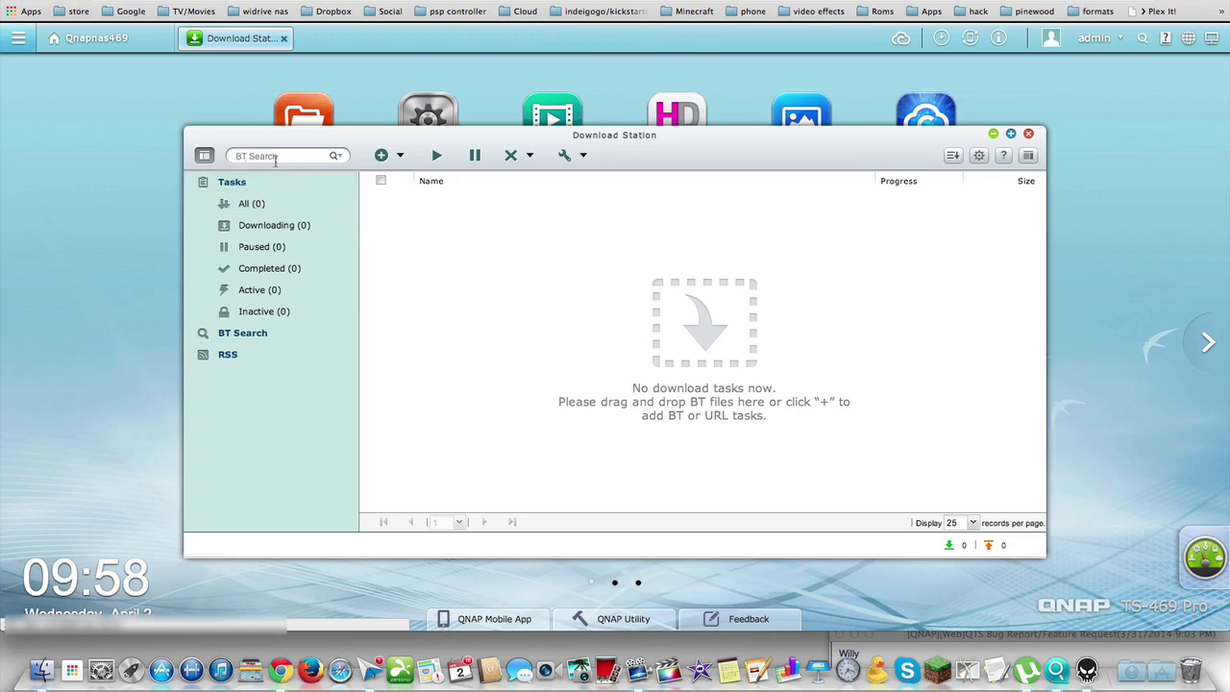
left_click(336, 156)
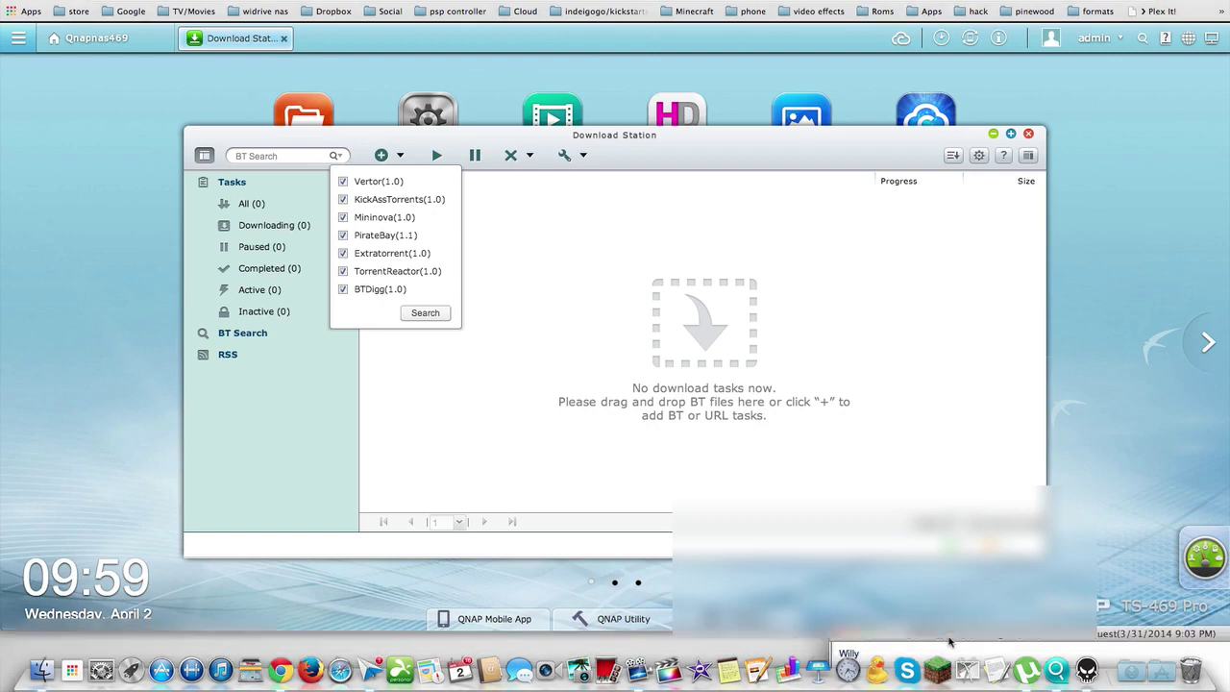
Look at the QNAP feature request e-mail and the recently downloaded files, and close the e-mail
left_click(950, 642)
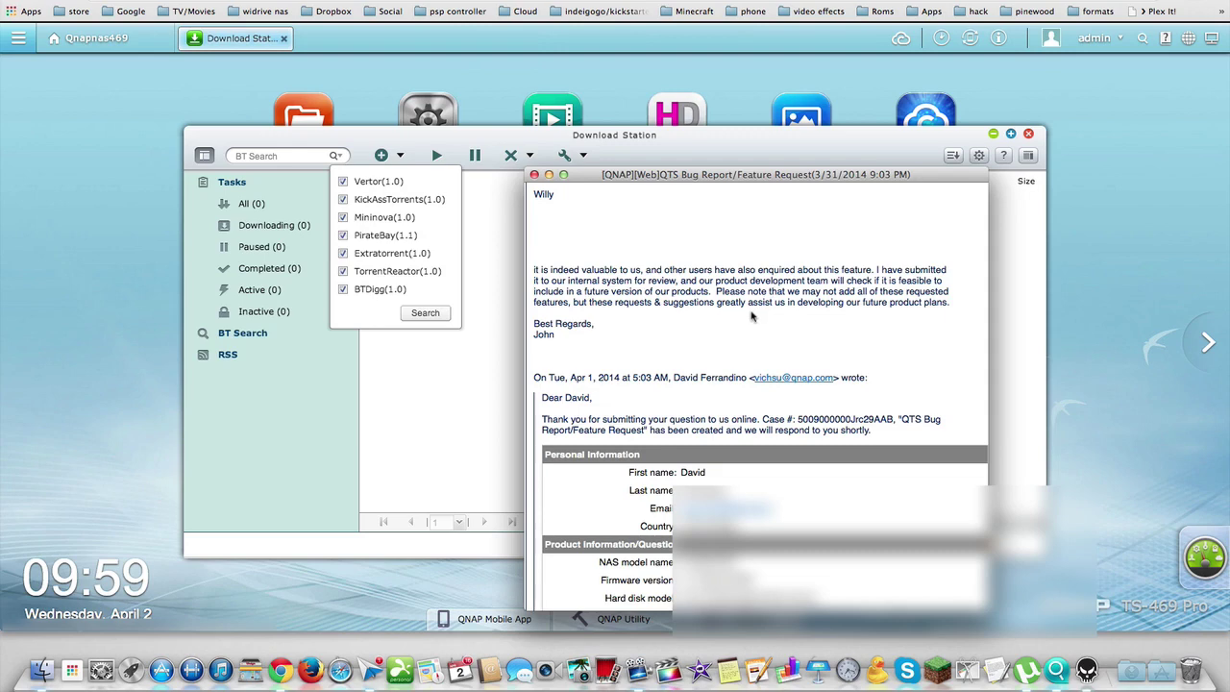
left_click(1130, 670)
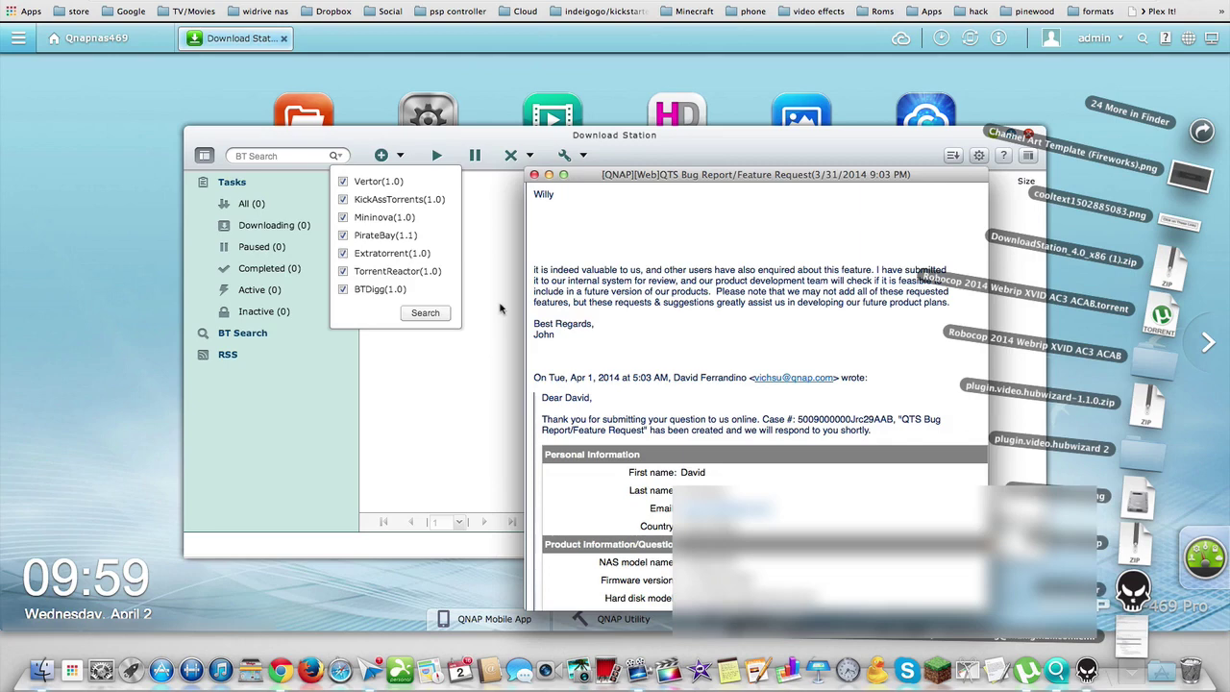
left_click(534, 175)
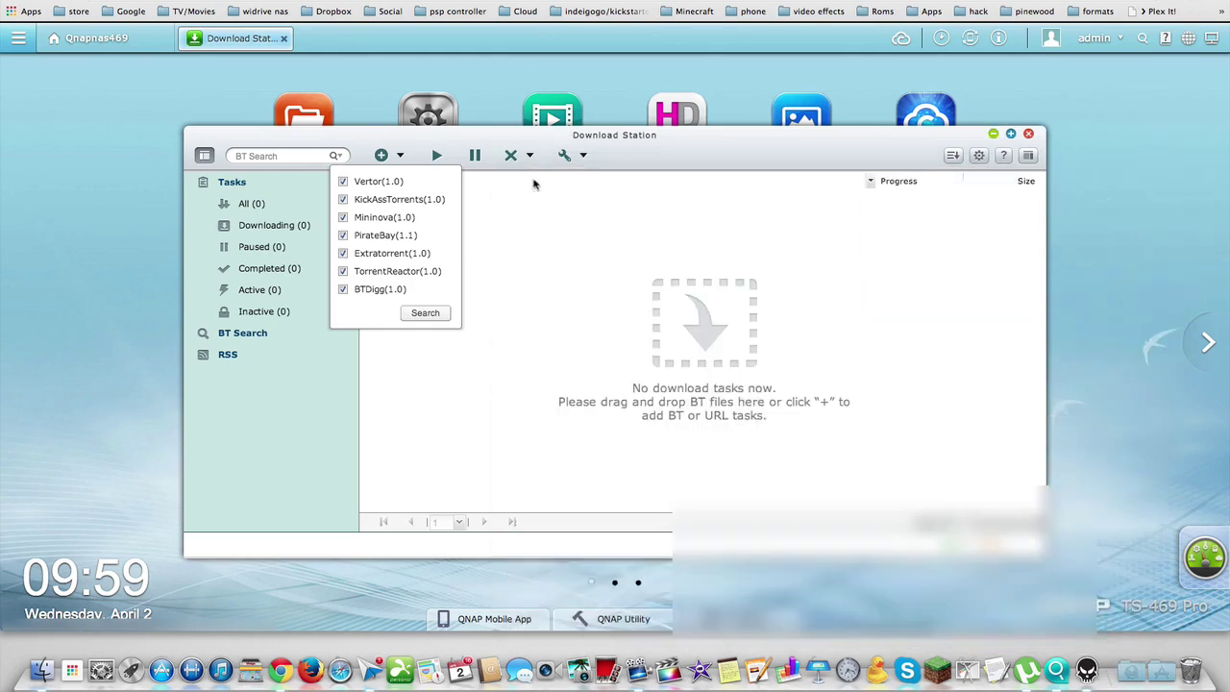
Review the BT connection, proxy and BT search settings of Download Station, and close the settings
left_click(980, 155)
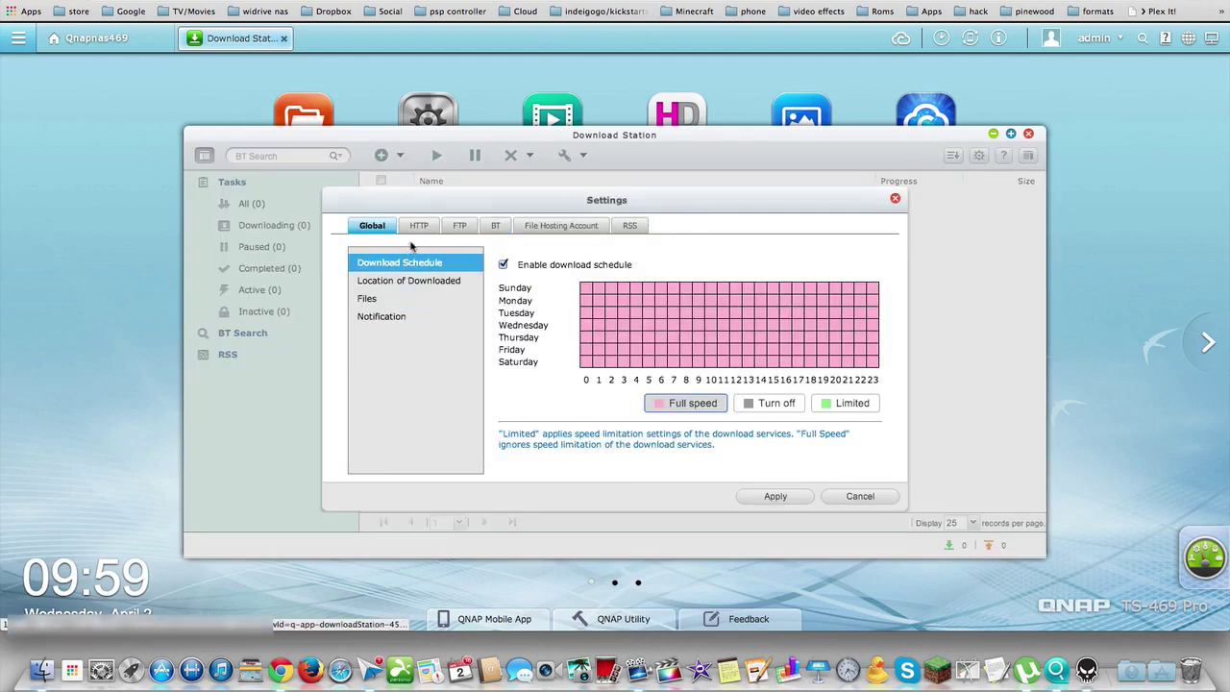
left_click(494, 227)
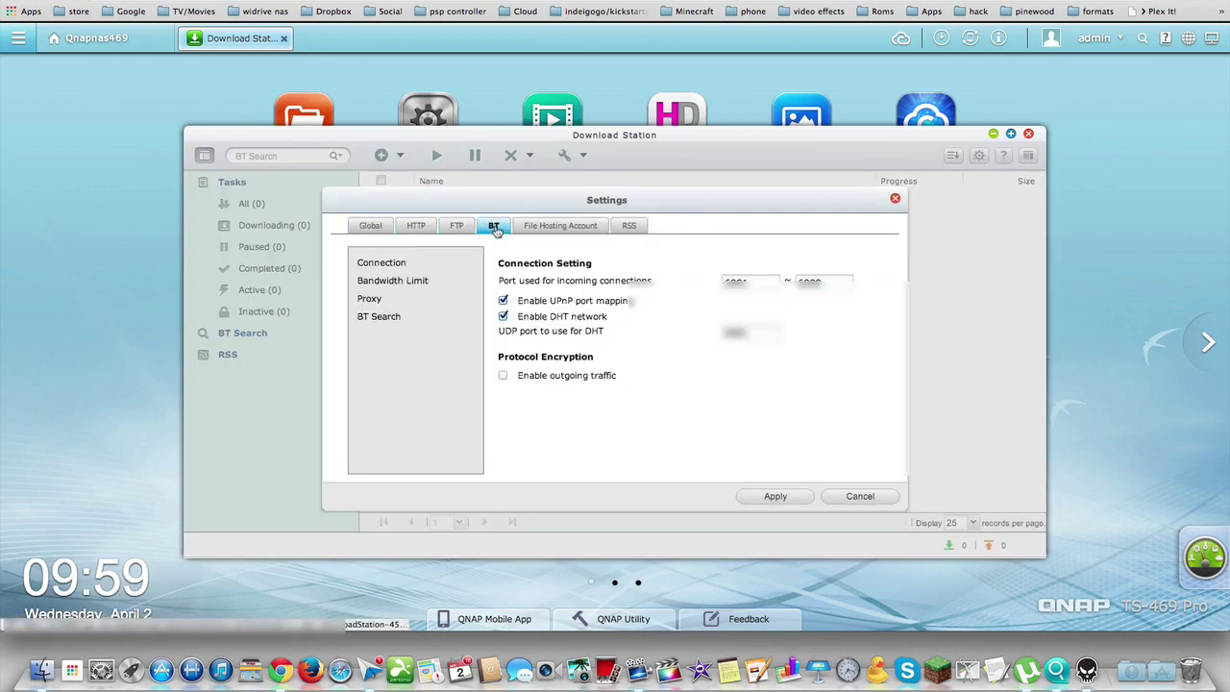
left_click(393, 305)
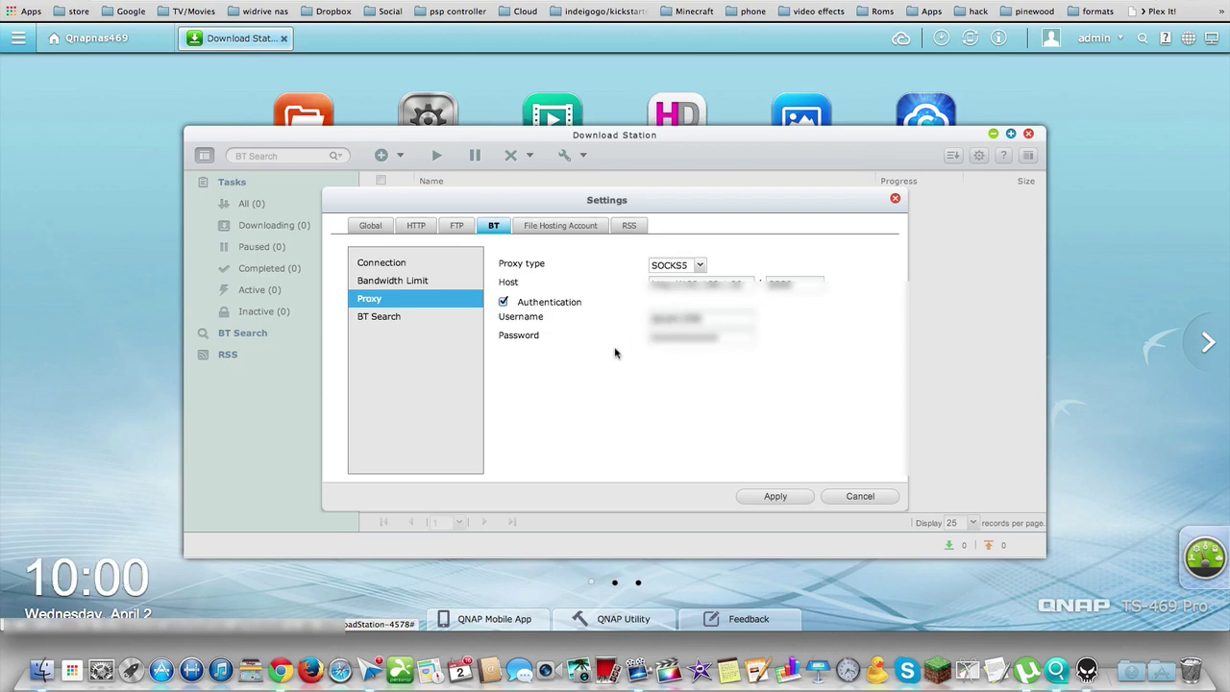
left_click(408, 325)
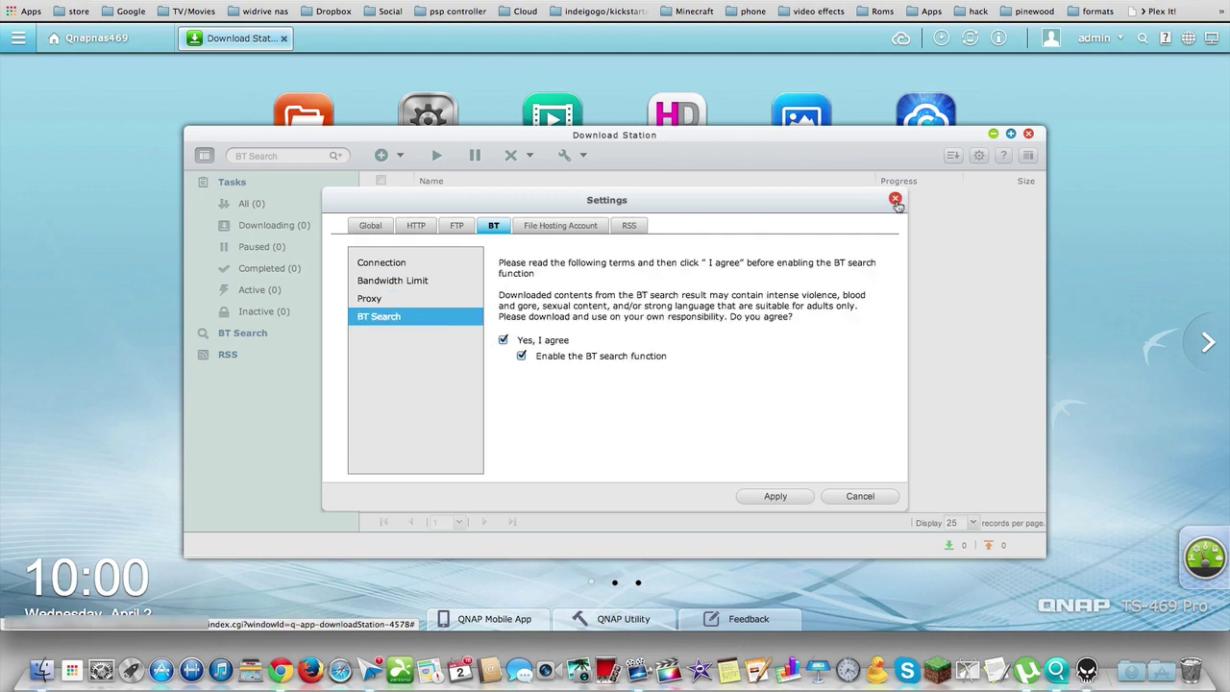
left_click(894, 200)
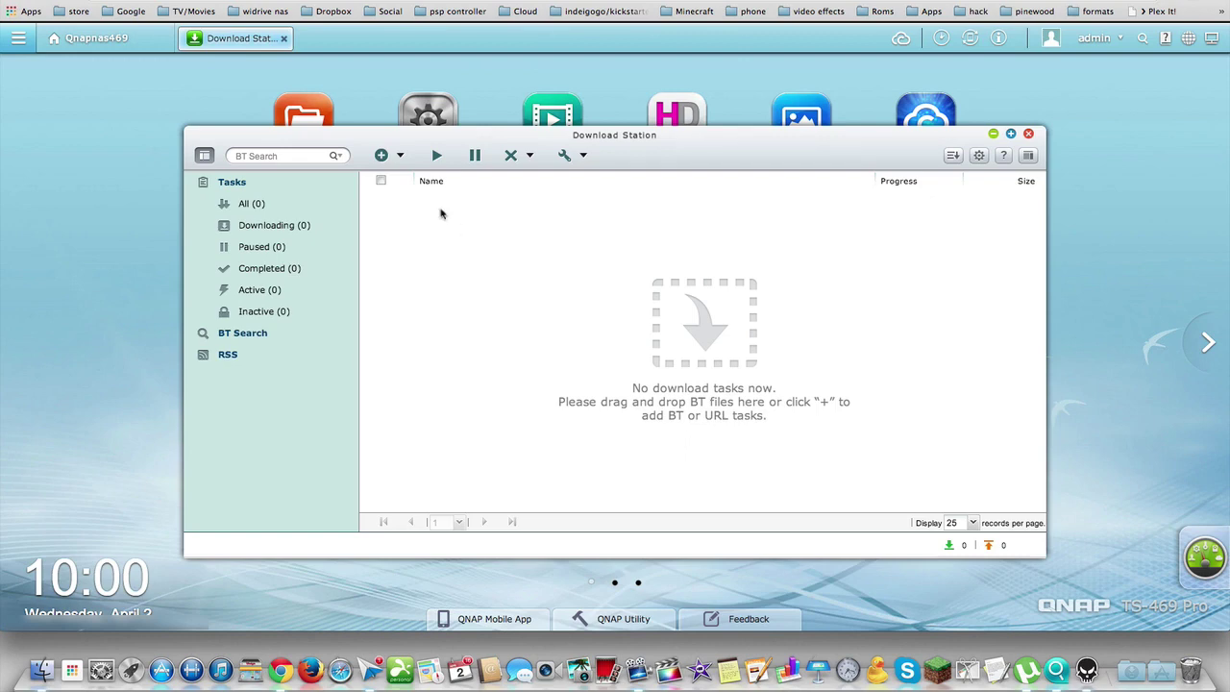
Show the BT search engines, switch to µTorrent to view its torrents and the downloaded files, and close its window
left_click(336, 156)
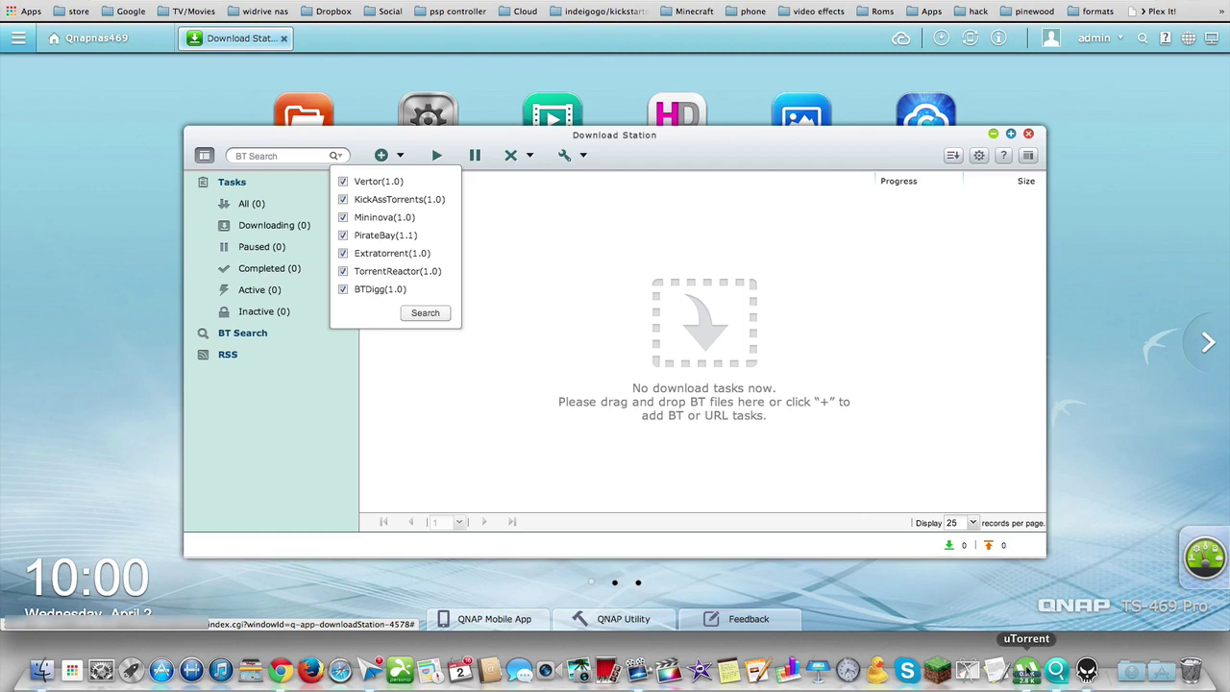
left_click(1026, 670)
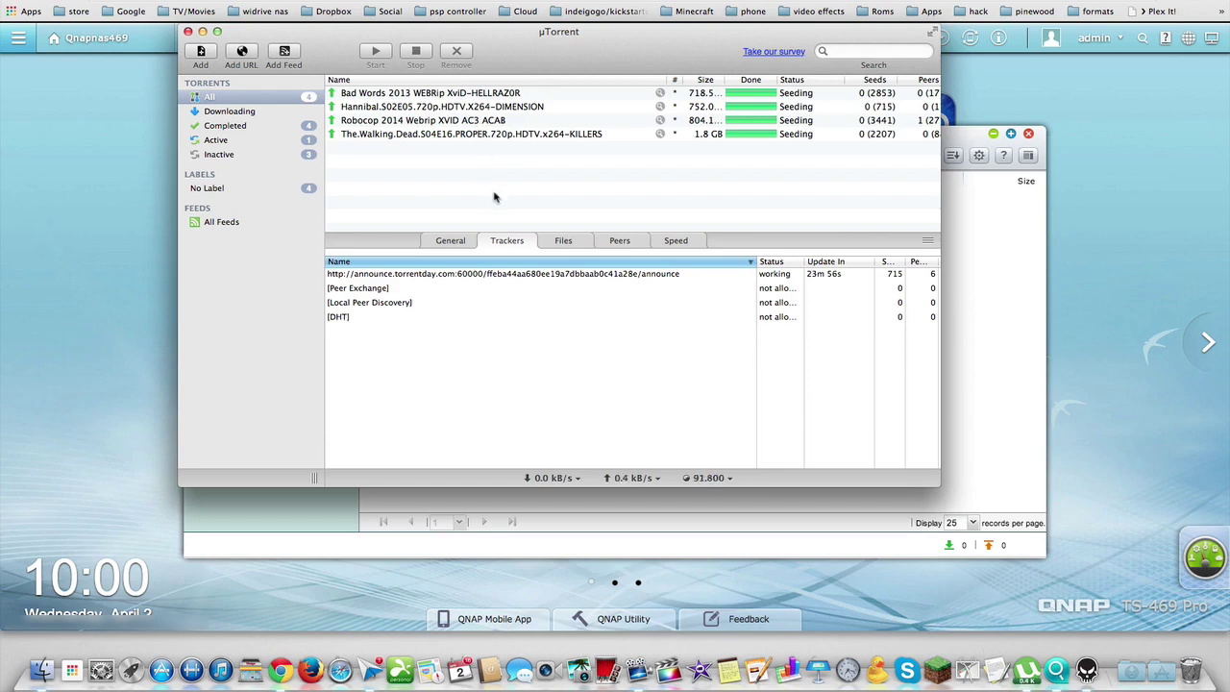
left_click(1128, 667)
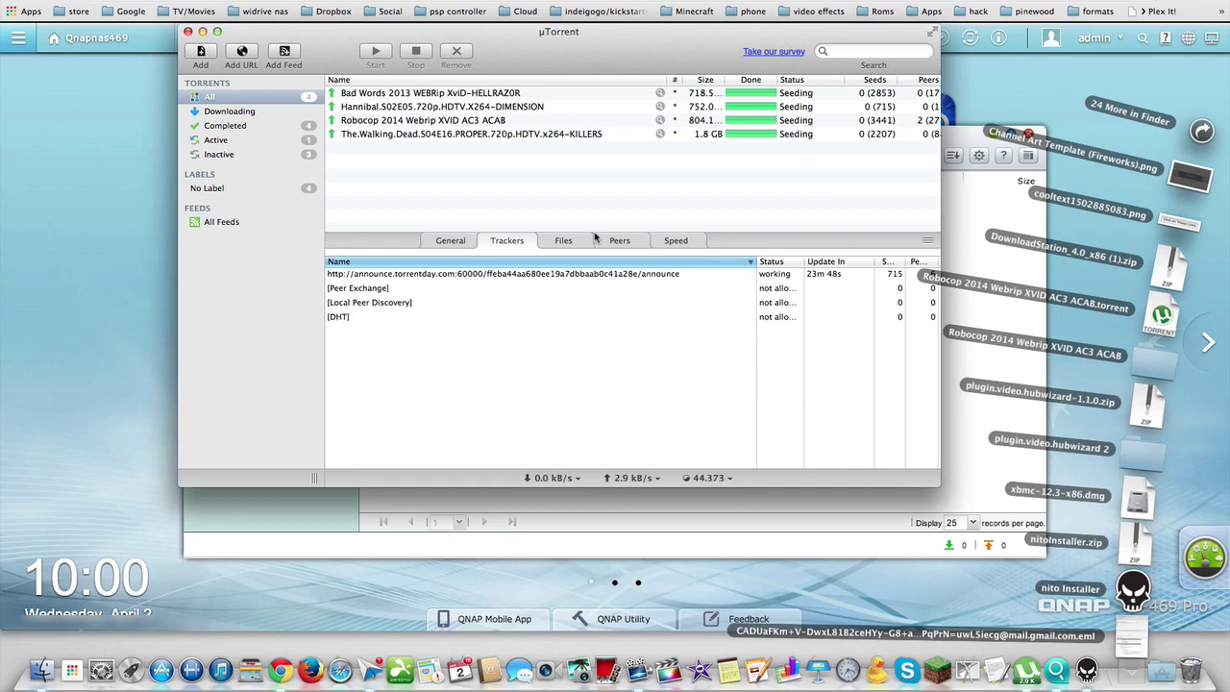
left_click(188, 31)
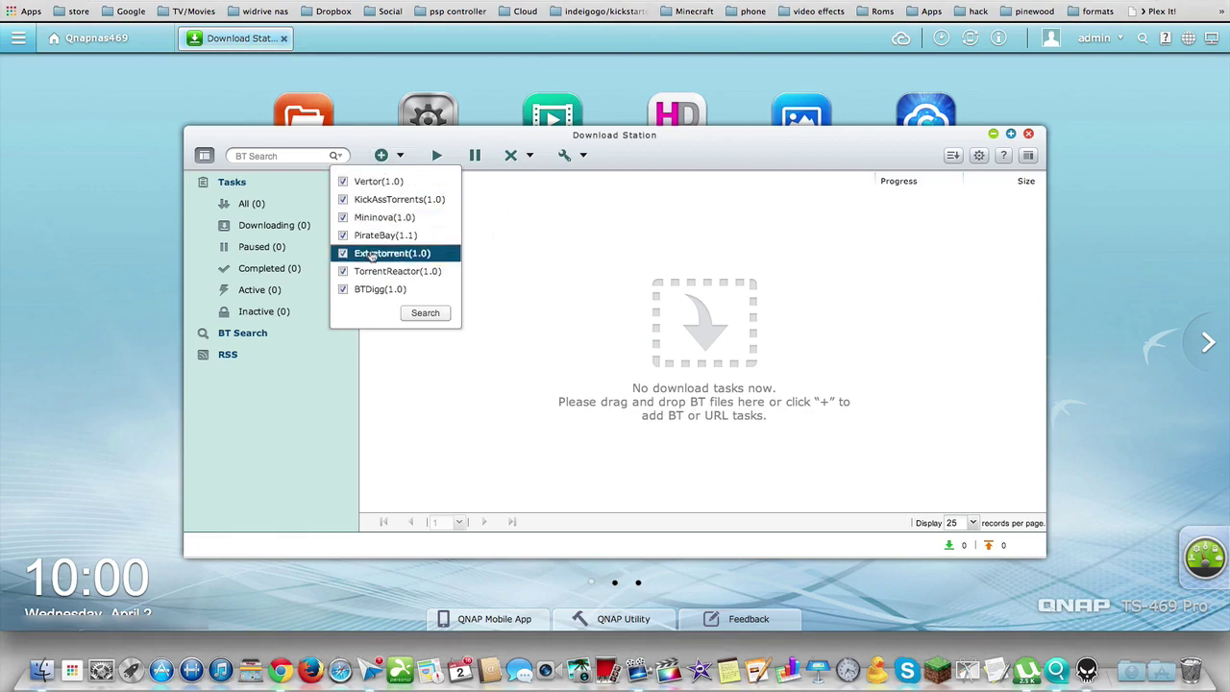
View the RSS feeds section of Download Station and show the BT search engines again
left_click(381, 346)
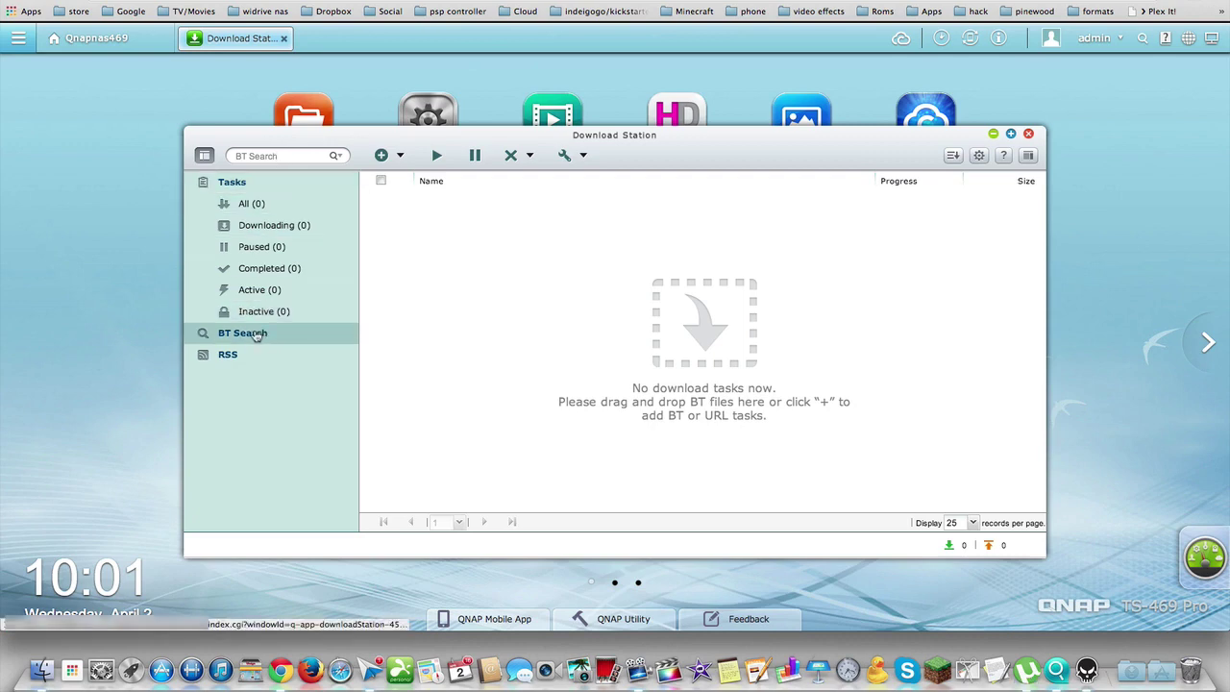
left_click(230, 356)
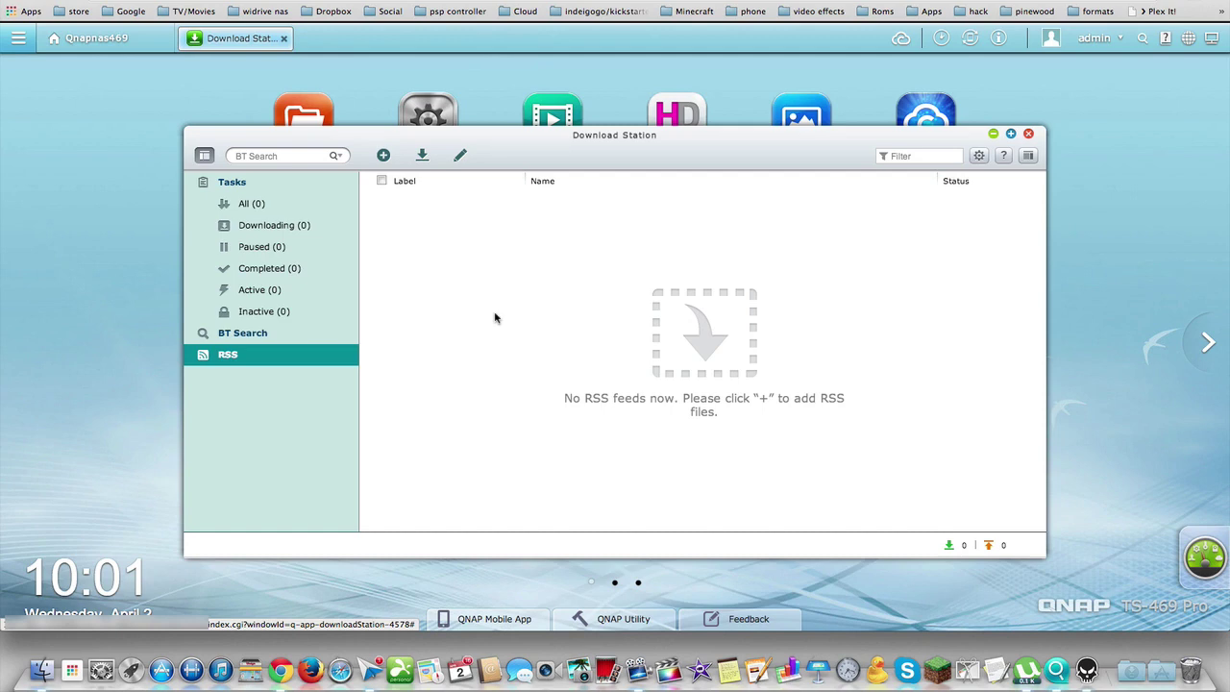
left_click(339, 157)
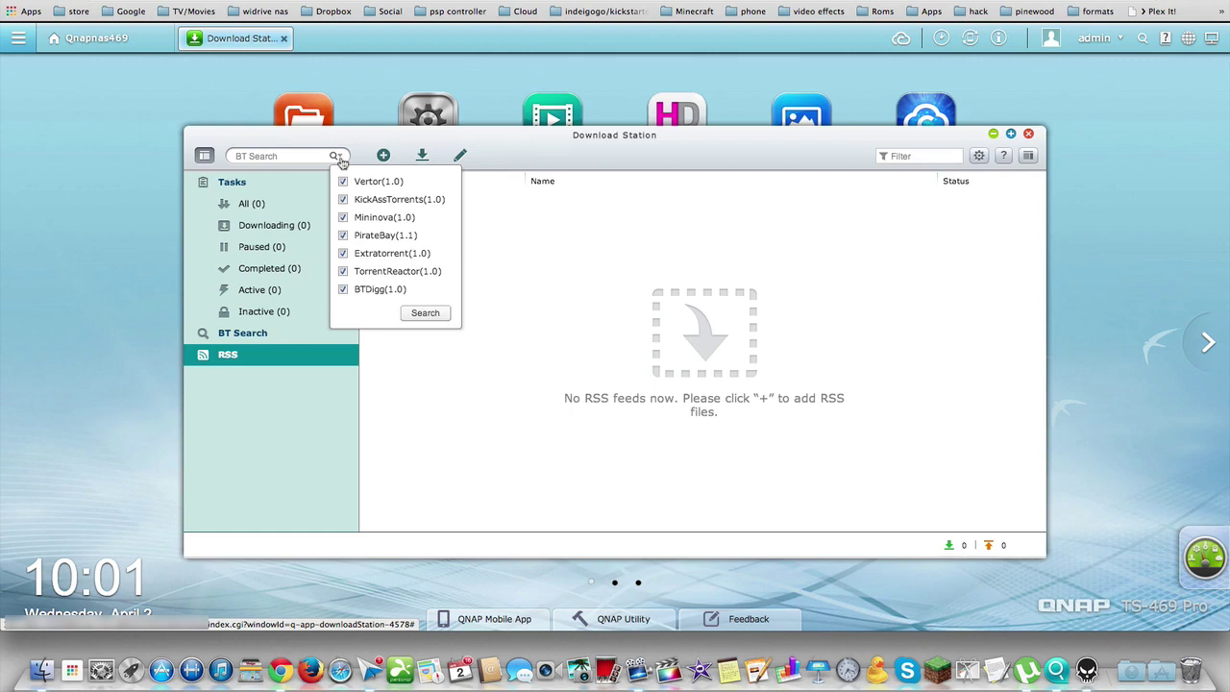
left_click(538, 257)
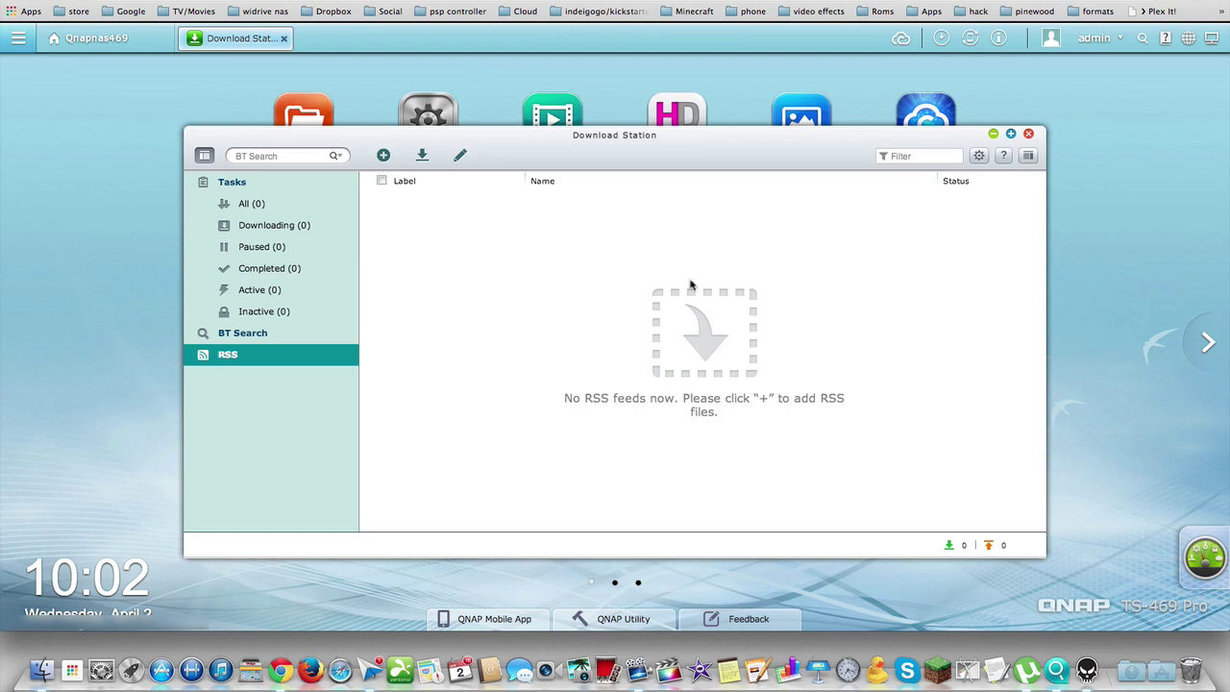
Open the Download Station settings and review the global download schedule, downloaded files location and notification options
left_click(979, 155)
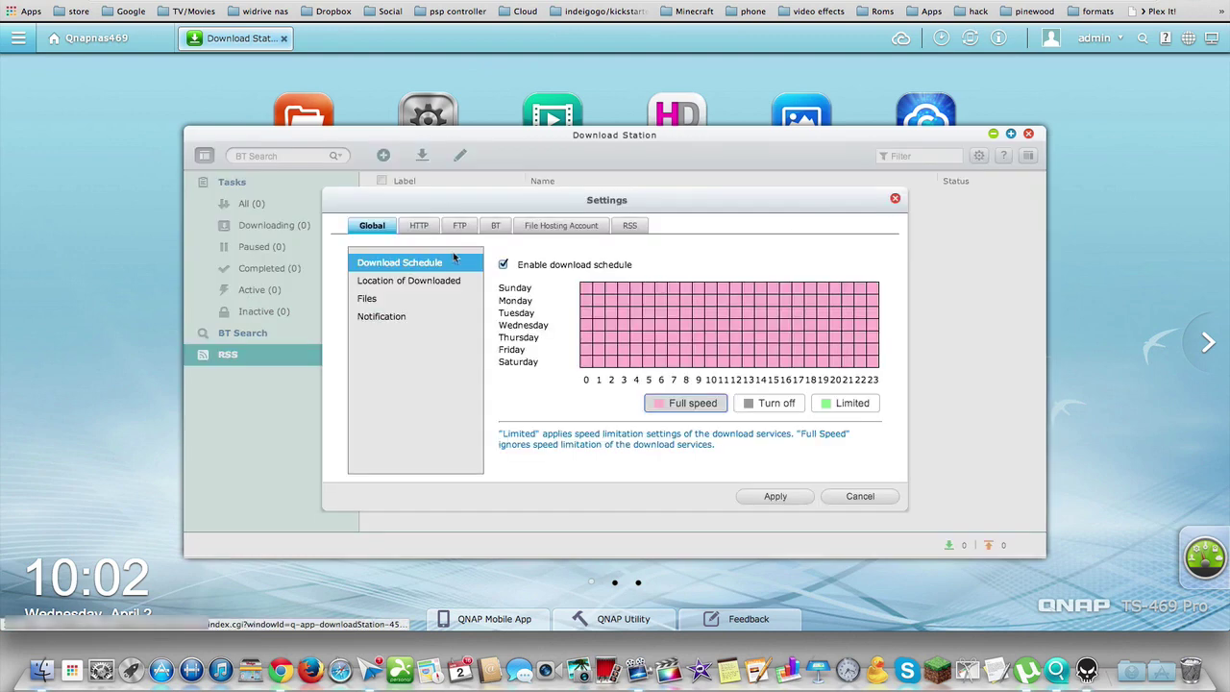
left_click(392, 289)
left_click(386, 317)
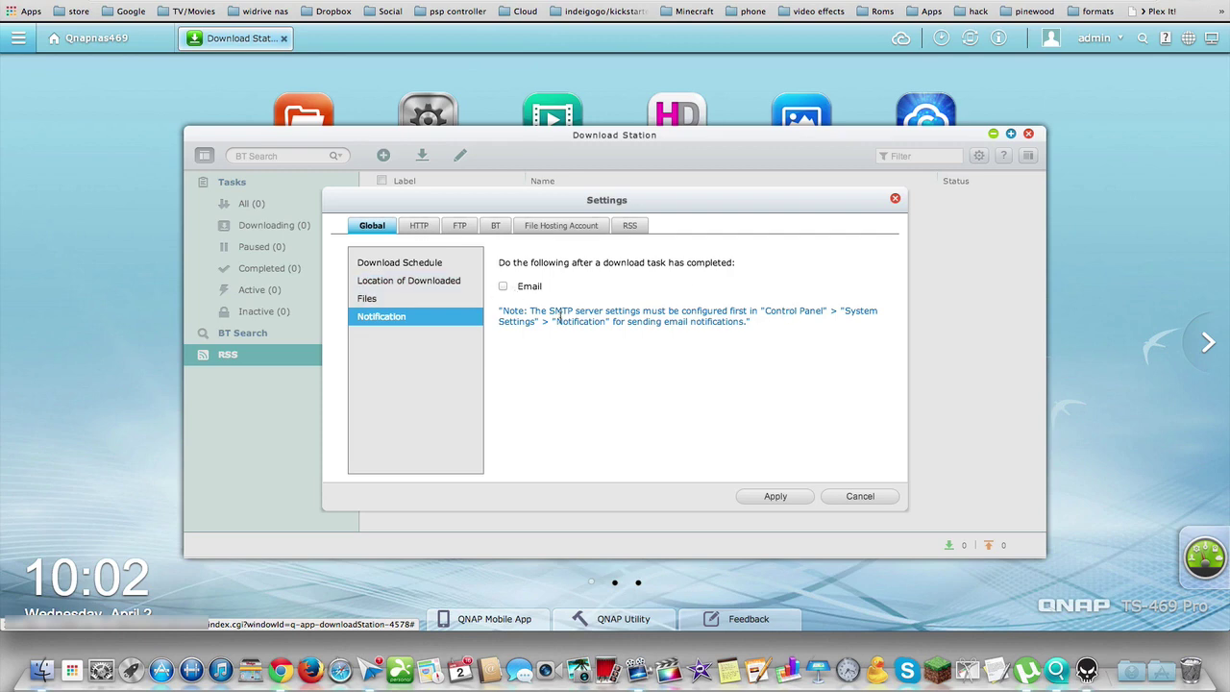
Review the connection and bandwidth limit settings for HTTP and FTP downloads
left_click(417, 231)
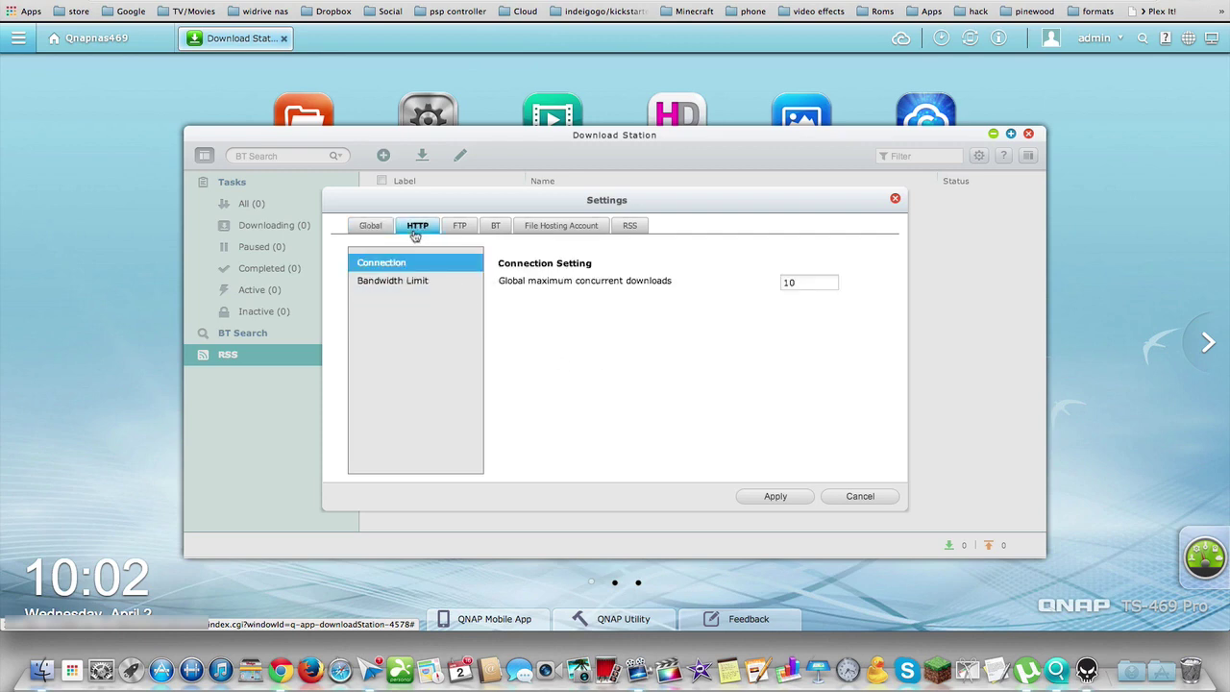
left_click(400, 281)
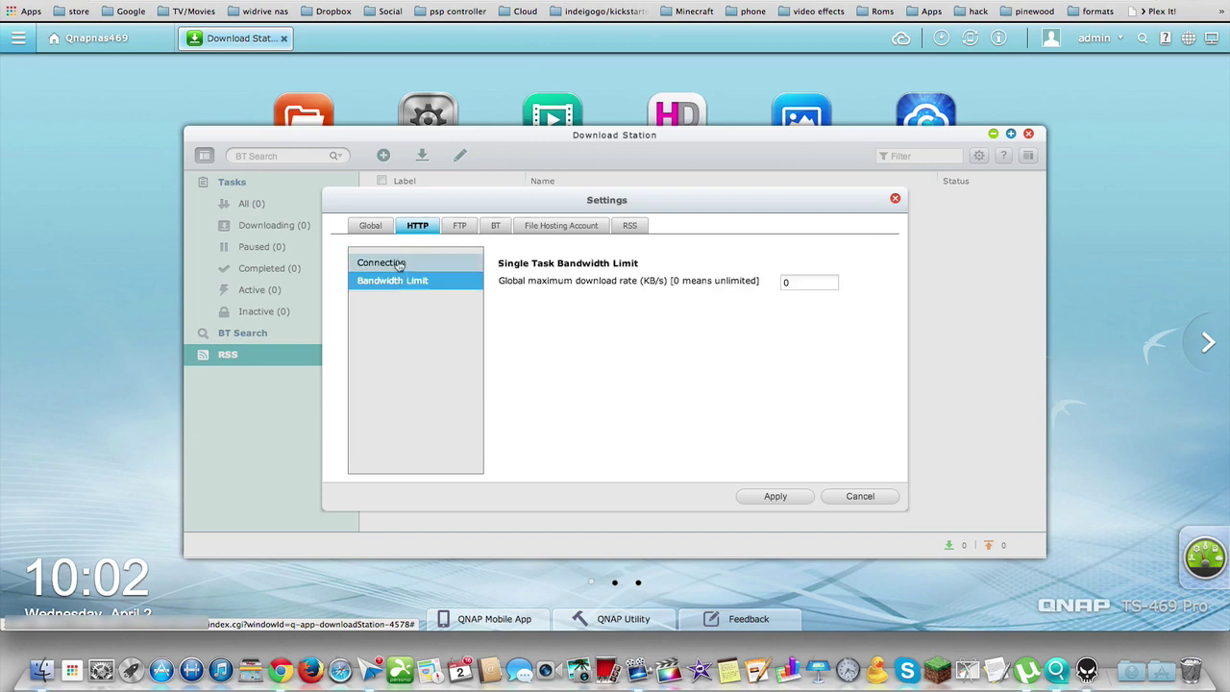
left_click(458, 226)
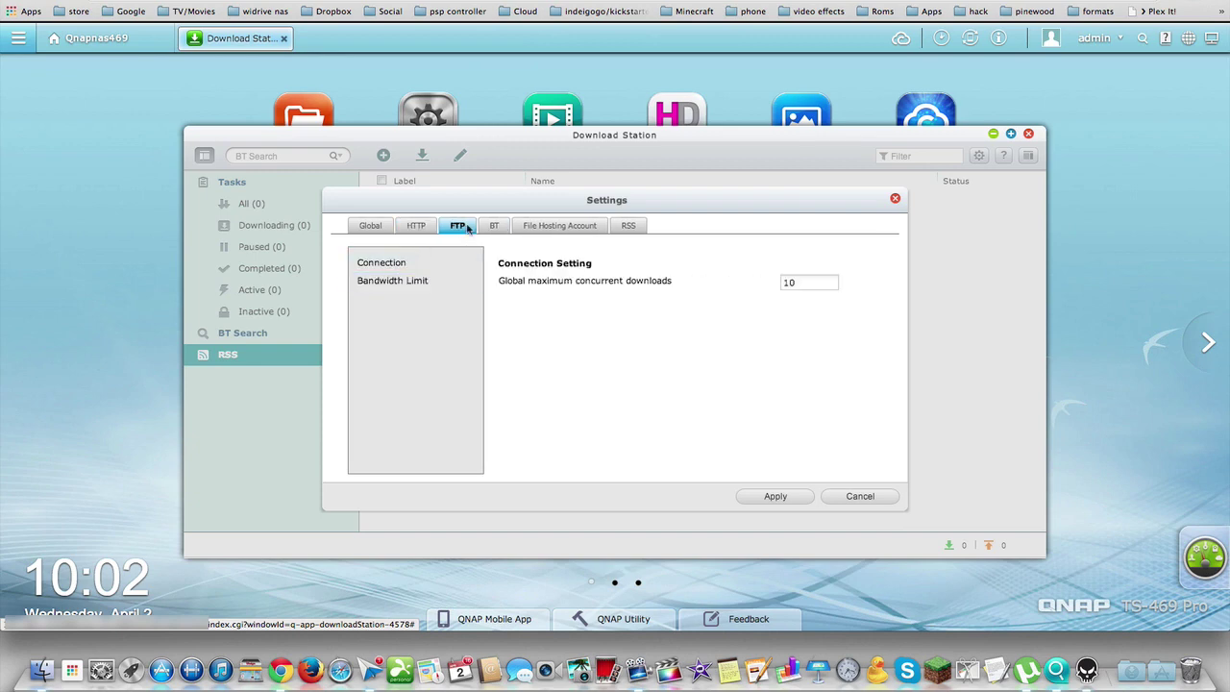
left_click(421, 280)
left_click(418, 264)
left_click(423, 279)
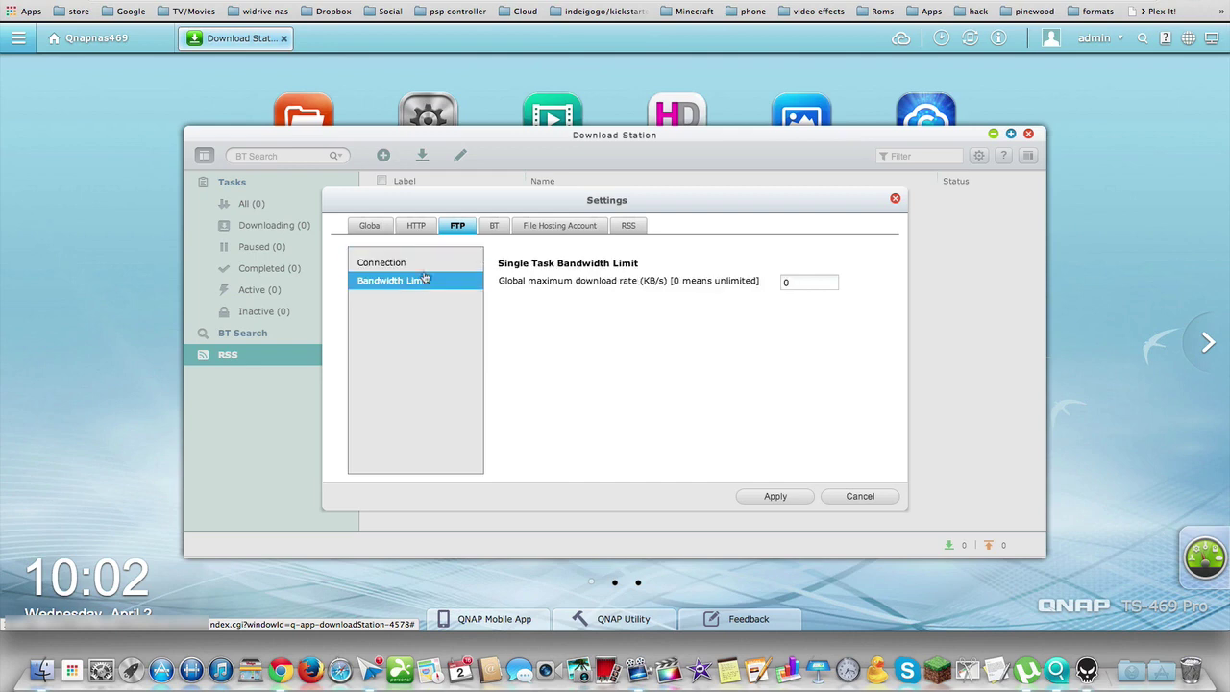
Examine the BT connection, bandwidth limit and proxy settings
left_click(494, 226)
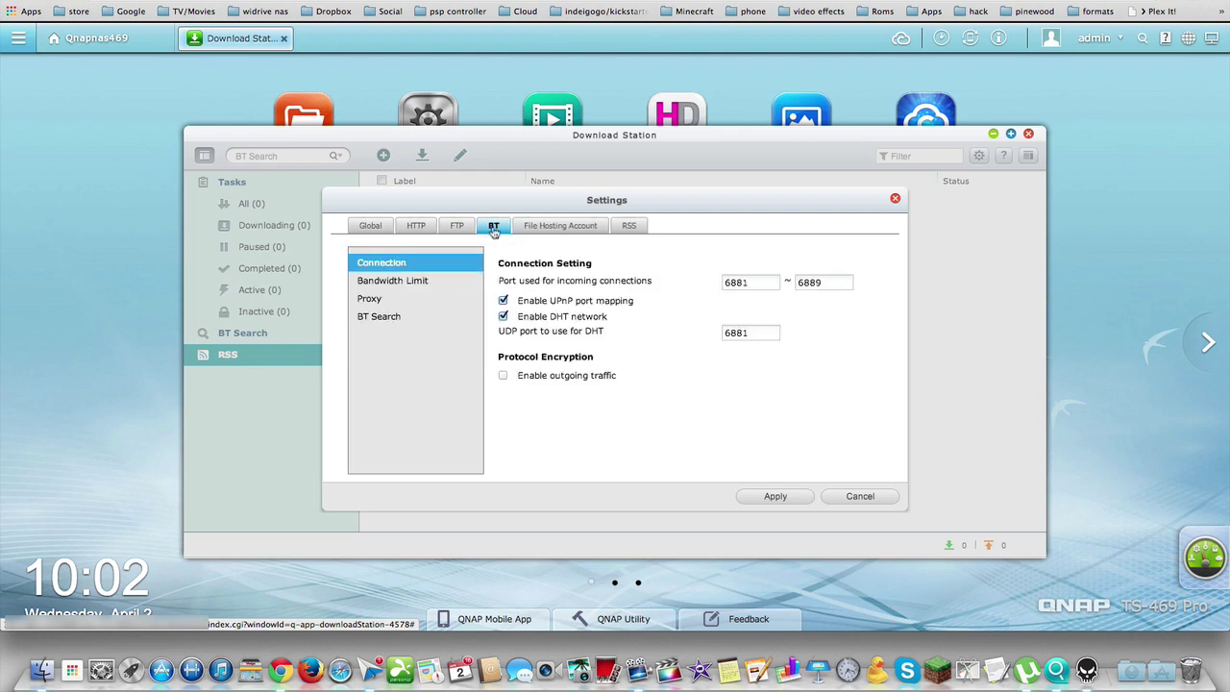
left_click(440, 281)
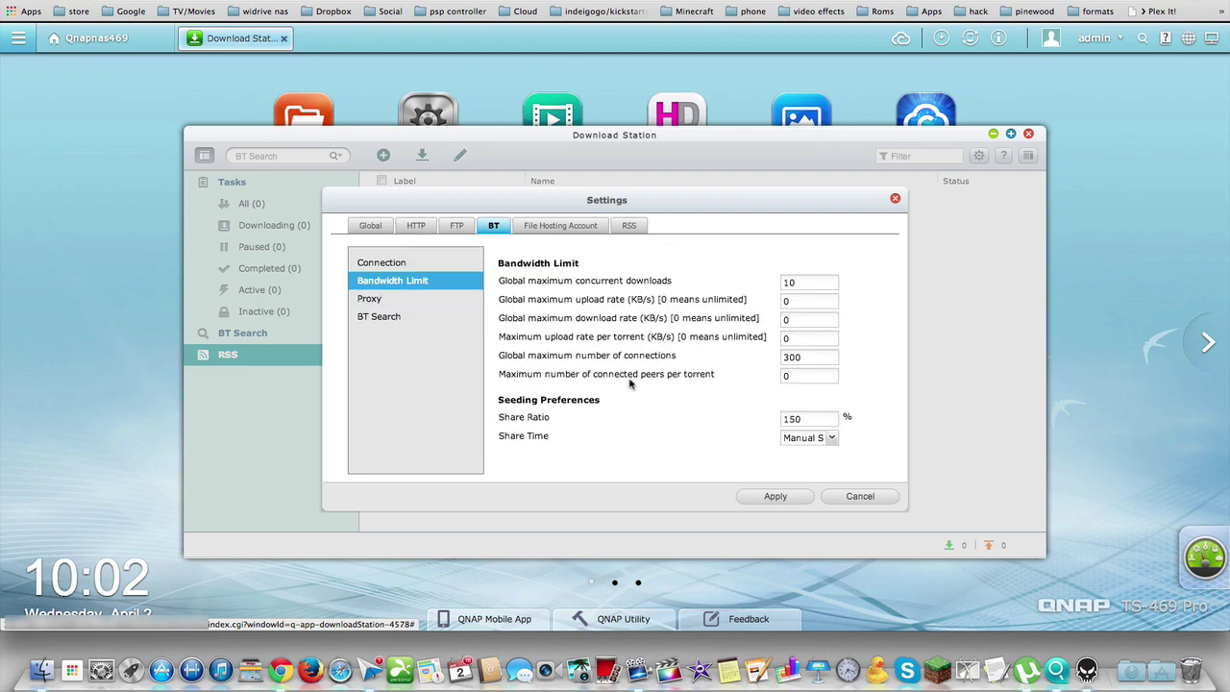
left_click(383, 302)
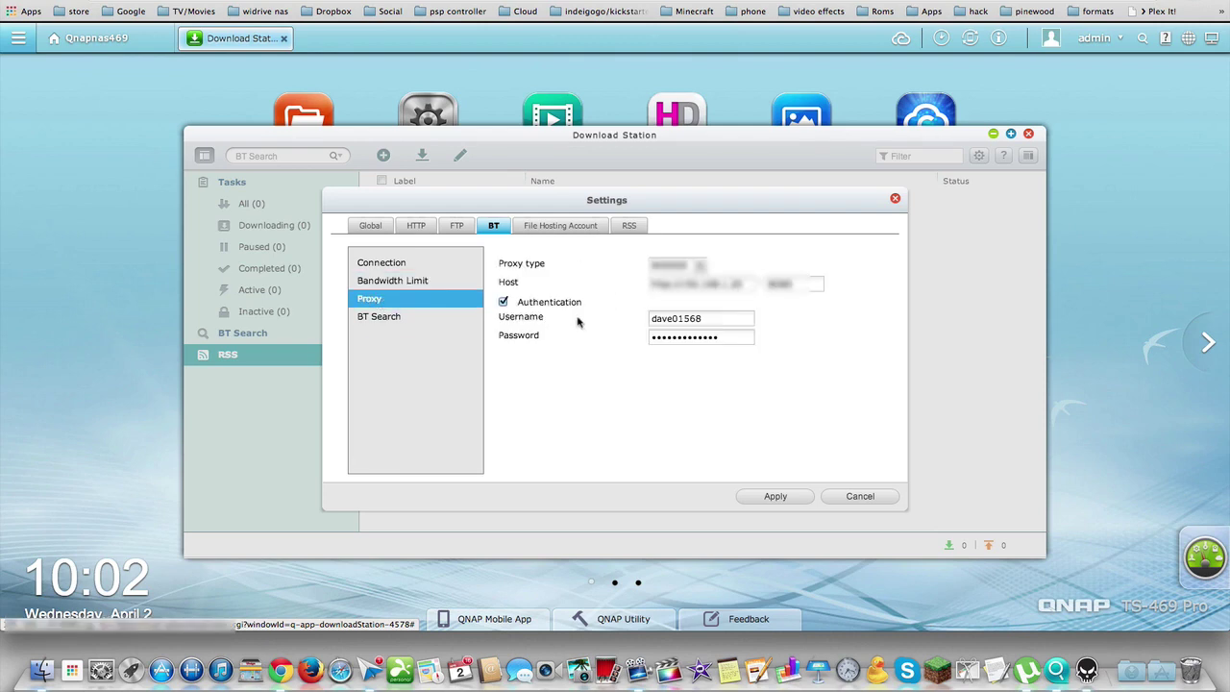
Review the BT search agreement, file hosting account and RSS update settings, and close the settings without applying anything
left_click(412, 321)
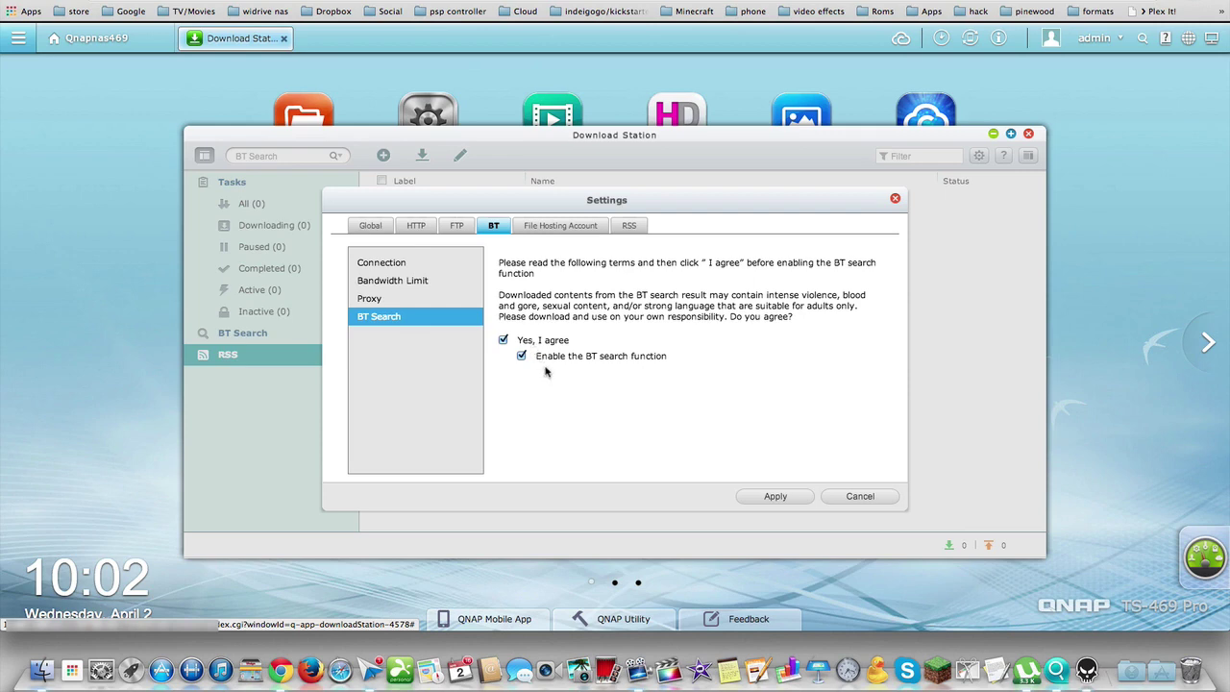
left_click(551, 228)
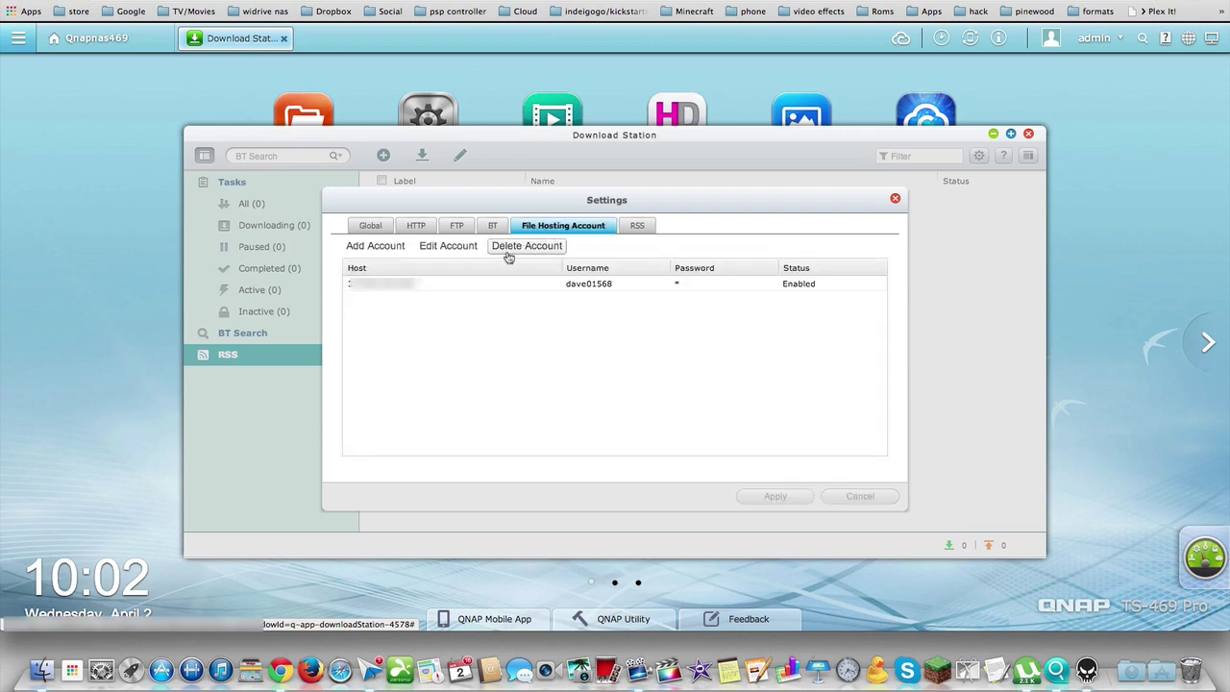
left_click(474, 281)
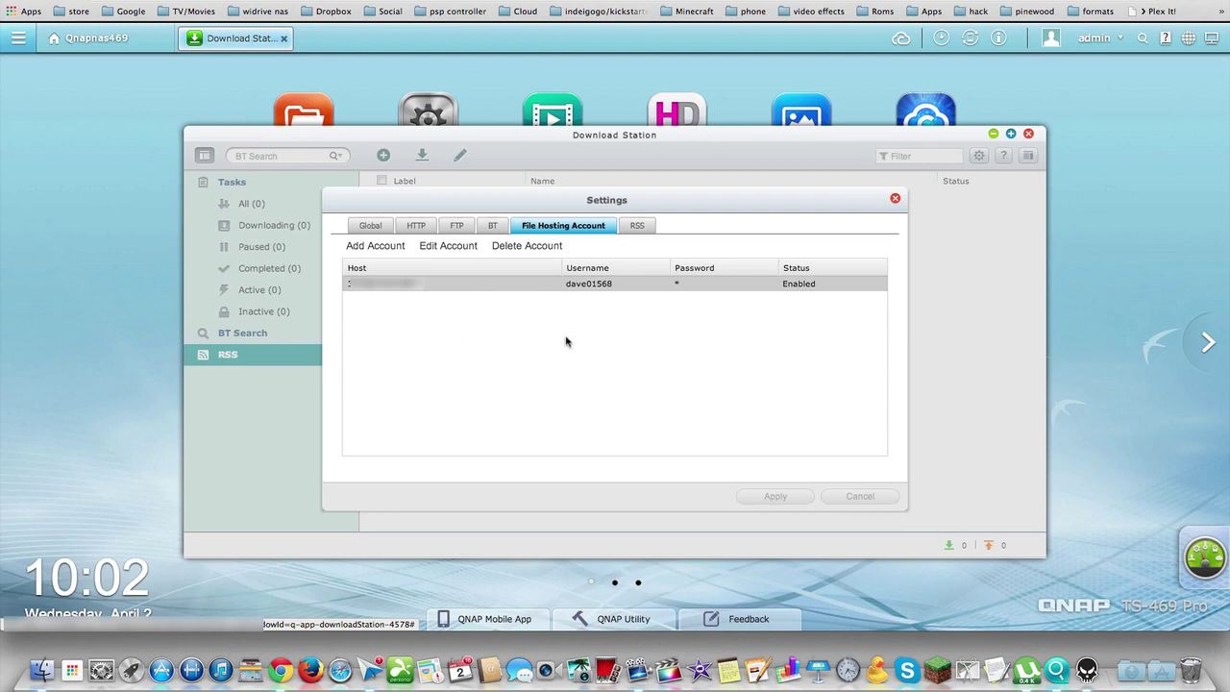
left_click(634, 228)
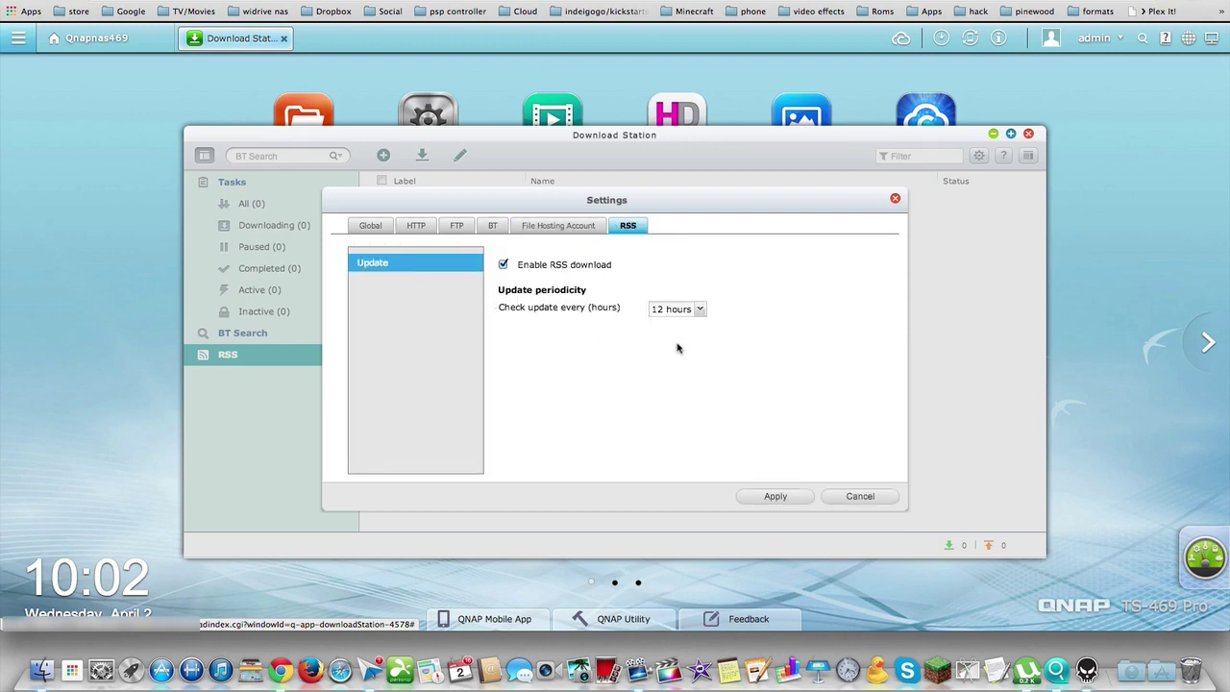
left_click(858, 497)
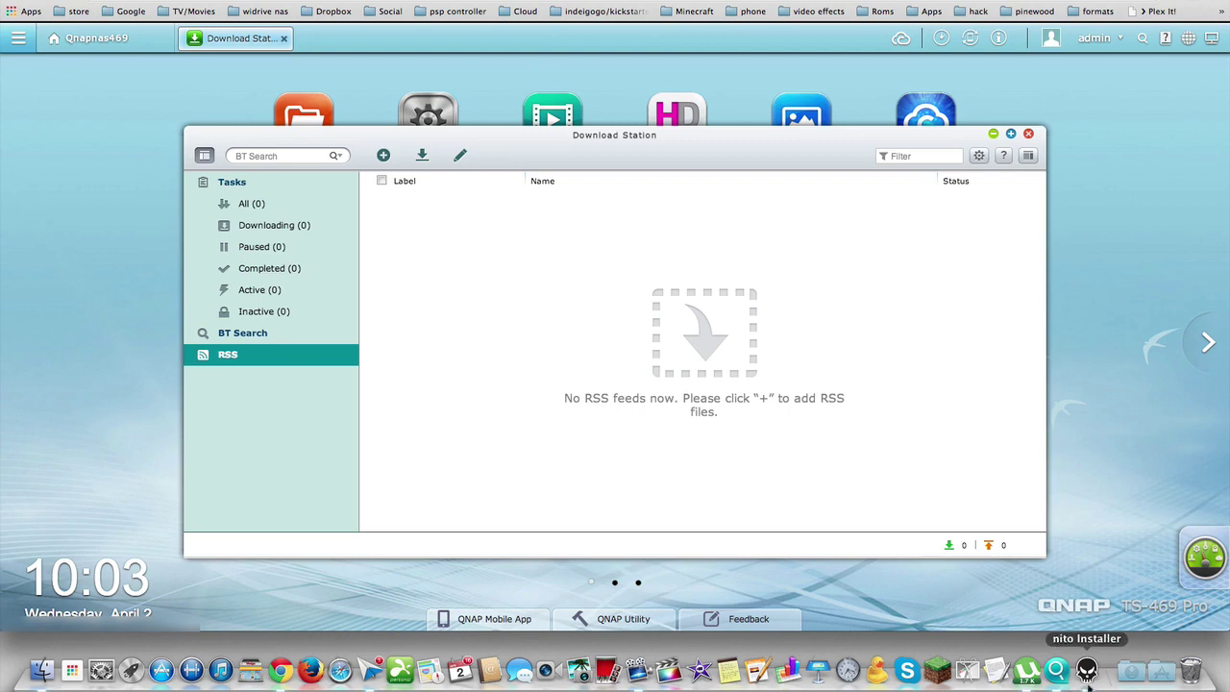
Add Robocop 2014 Webrip XVID AC3 ACAB.torrent from Downloads as a task with both files, moving completed downloads to Download, and show the downloading tasks
left_click(1129, 673)
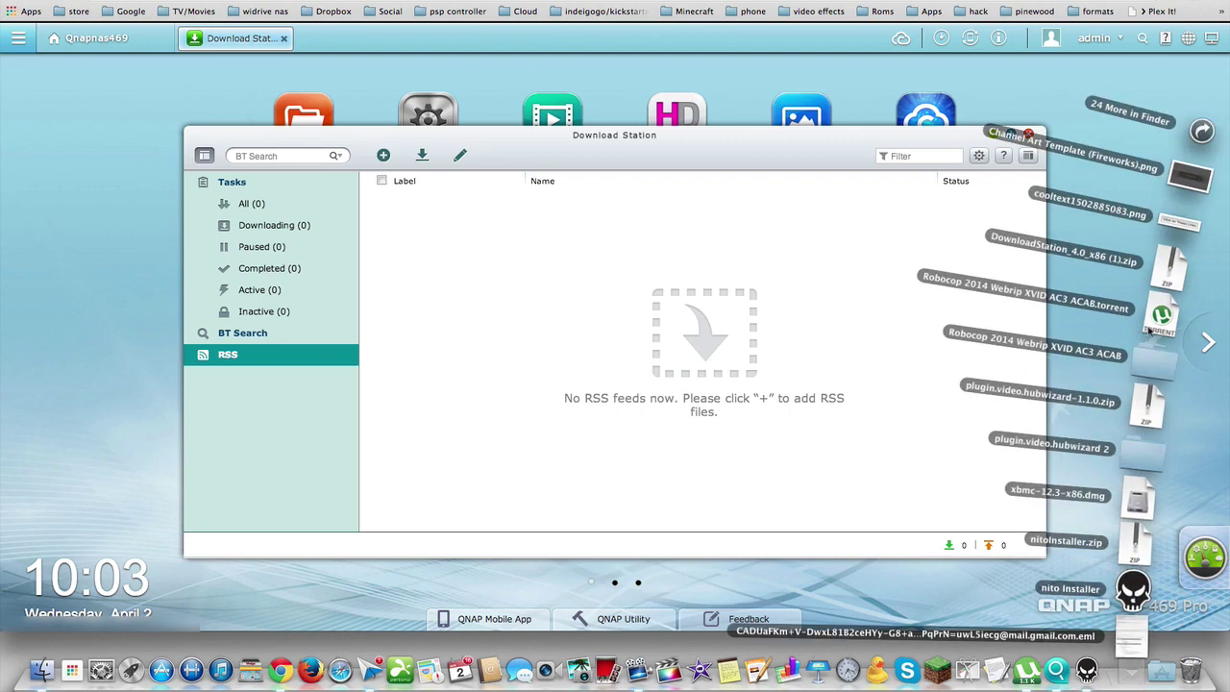
left_click_drag(1161, 316, 736, 299)
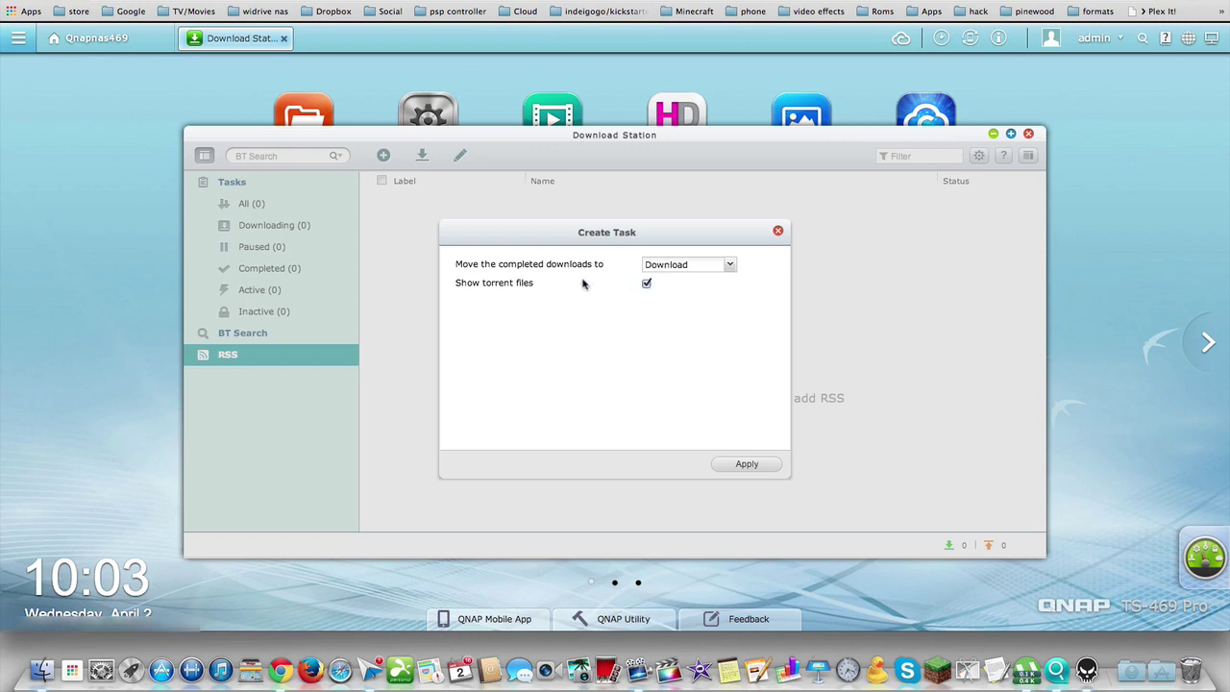
left_click(742, 465)
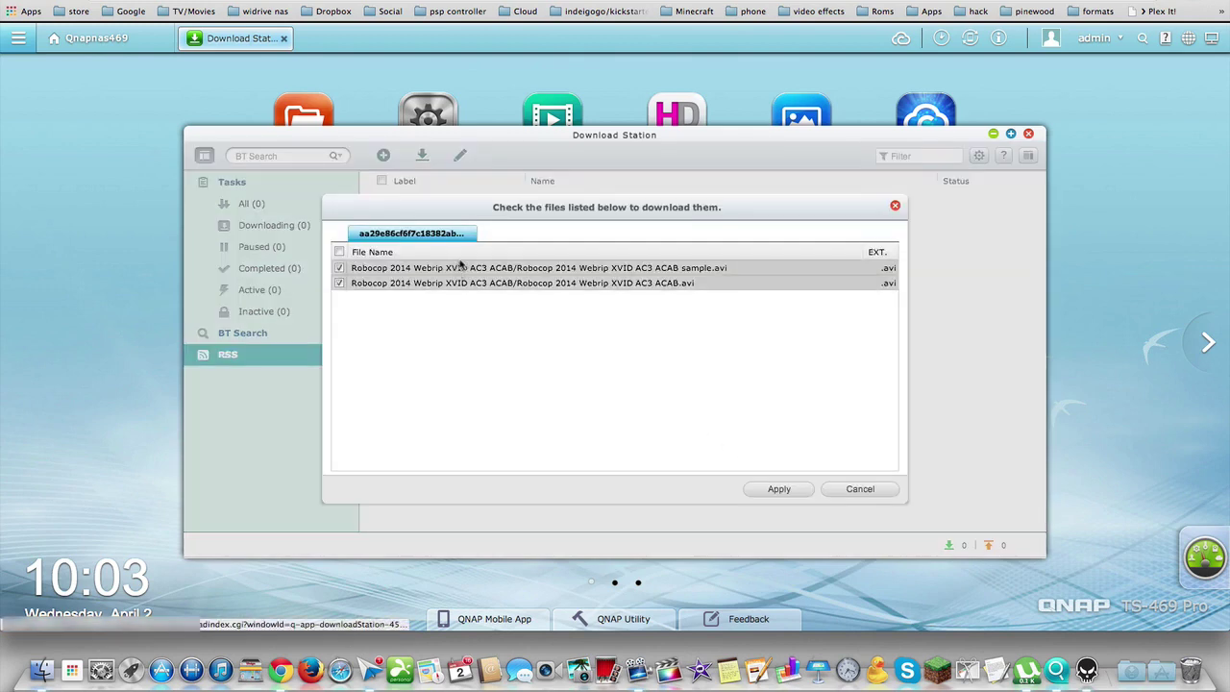
left_click(779, 489)
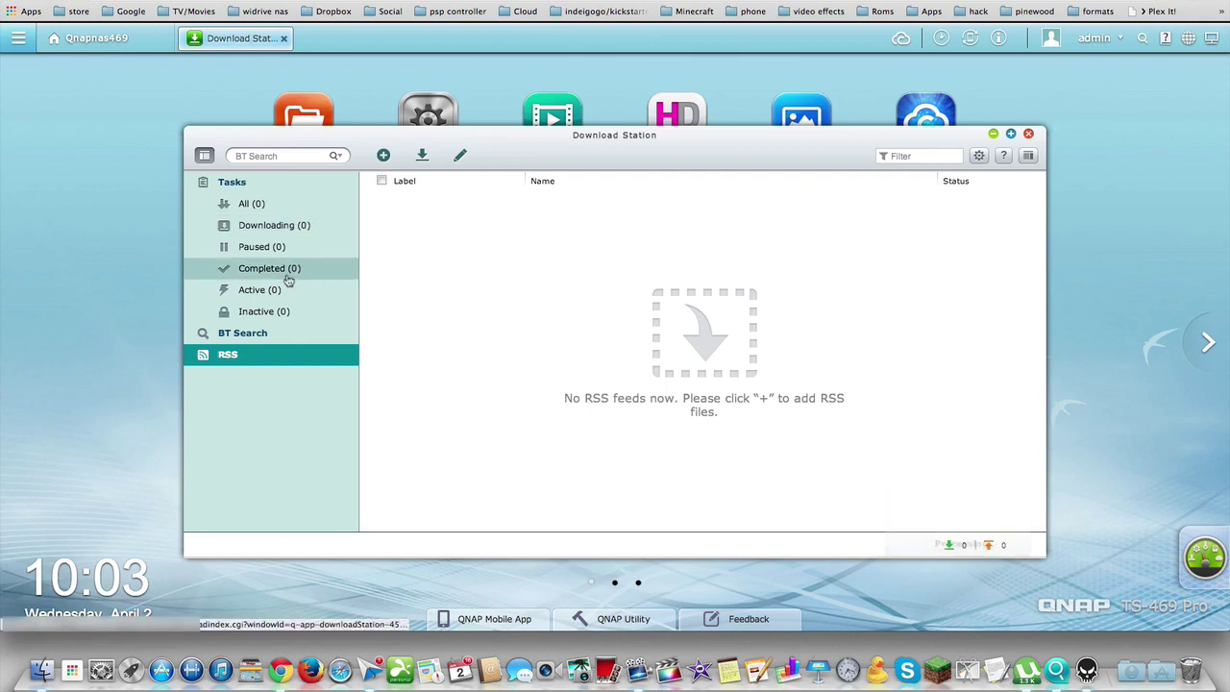
left_click(274, 229)
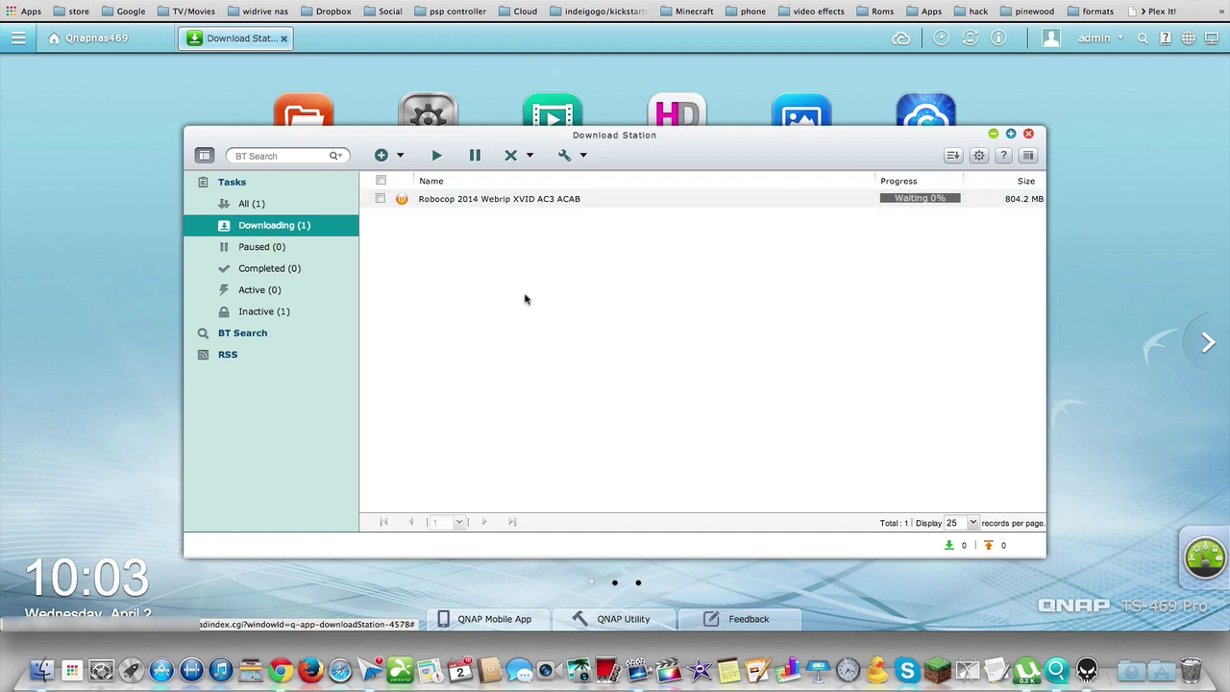
Run a BT search for "robocop"
left_click(317, 155)
left_click(333, 155)
left_click(307, 155)
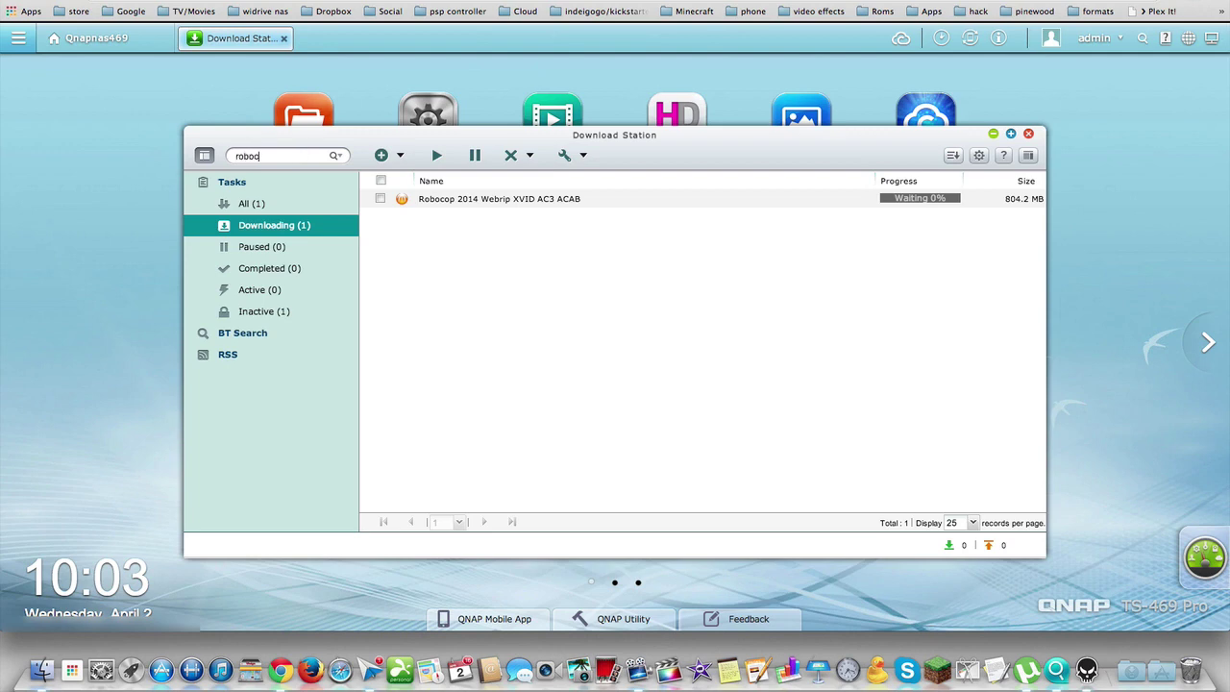
key("Return")
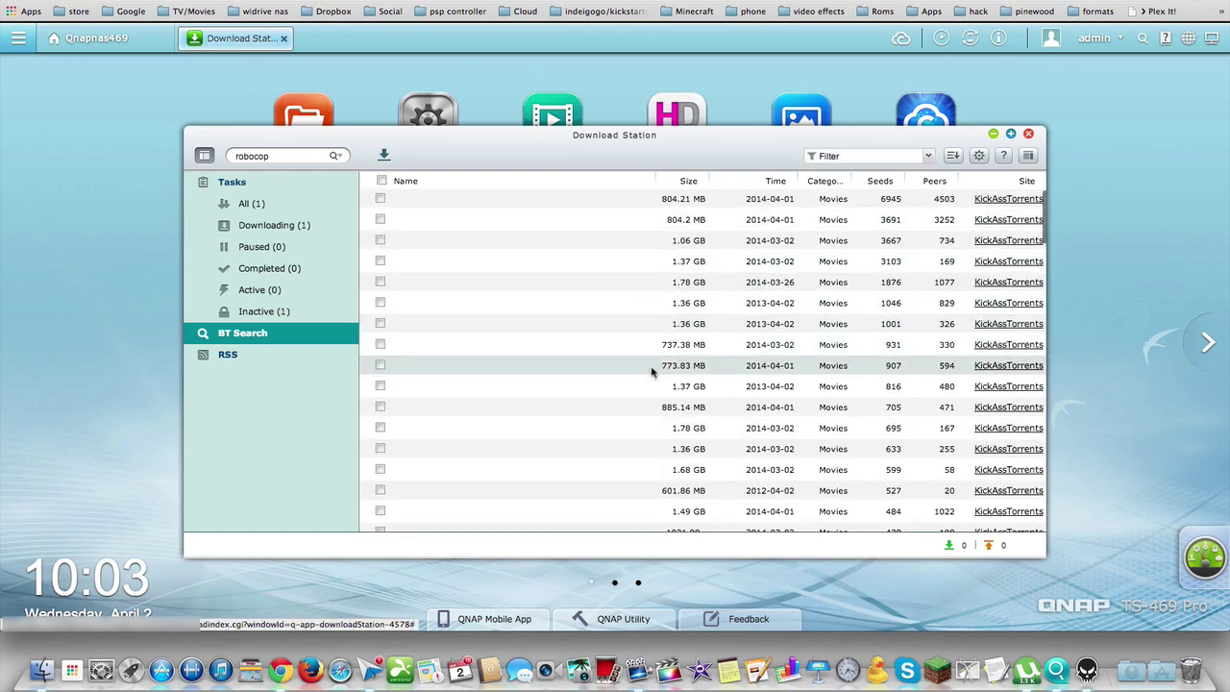
Look through the robocop search results from the different torrent sites, comparing names, sizes, seeds and peers
scroll(651, 373, "down", 5)
scroll(652, 373, "down", 10)
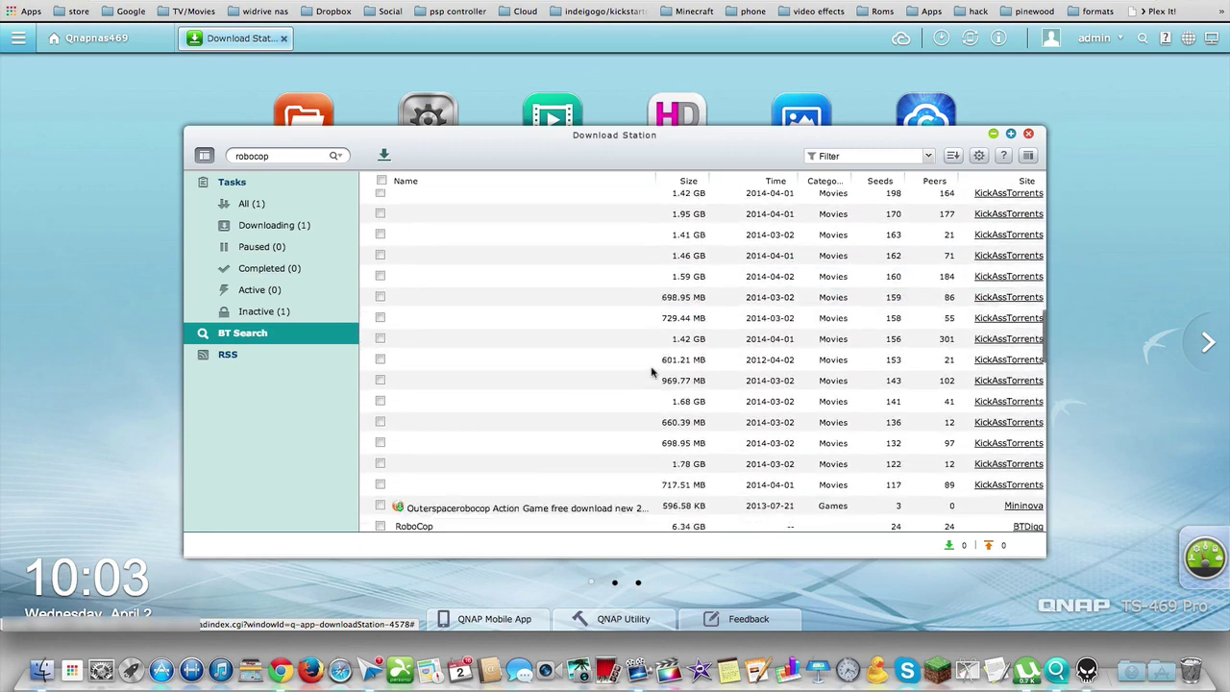
scroll(651, 373, "down", 5)
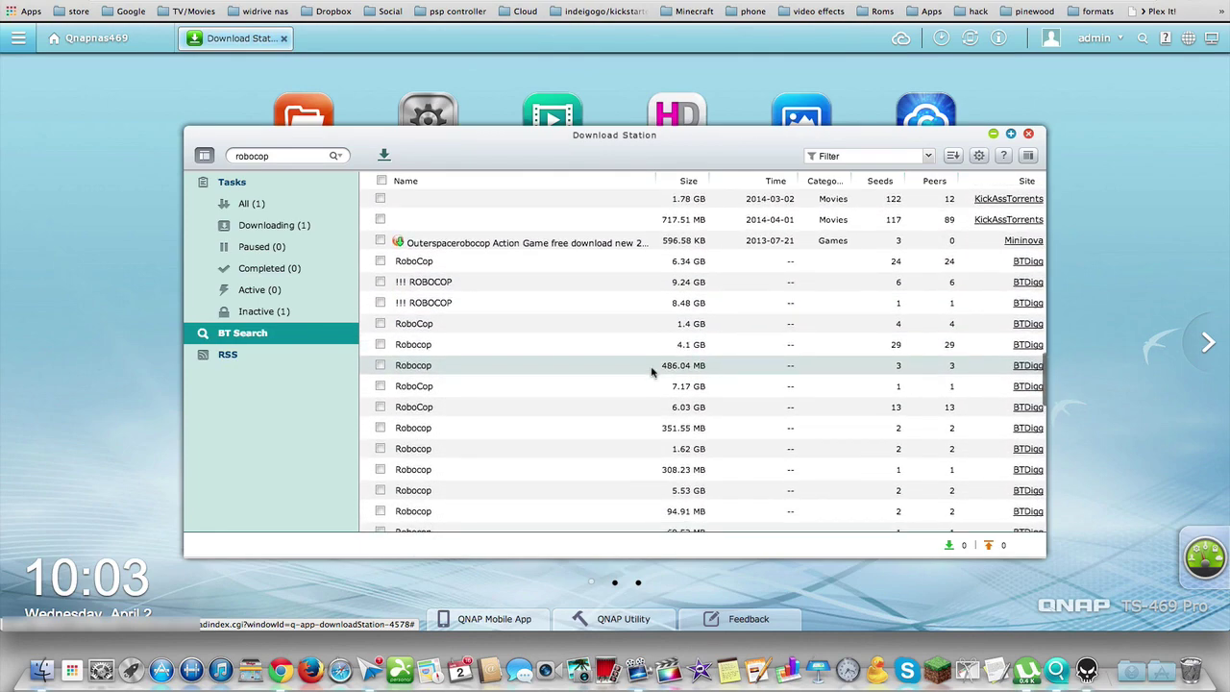
scroll(651, 373, "down", 7)
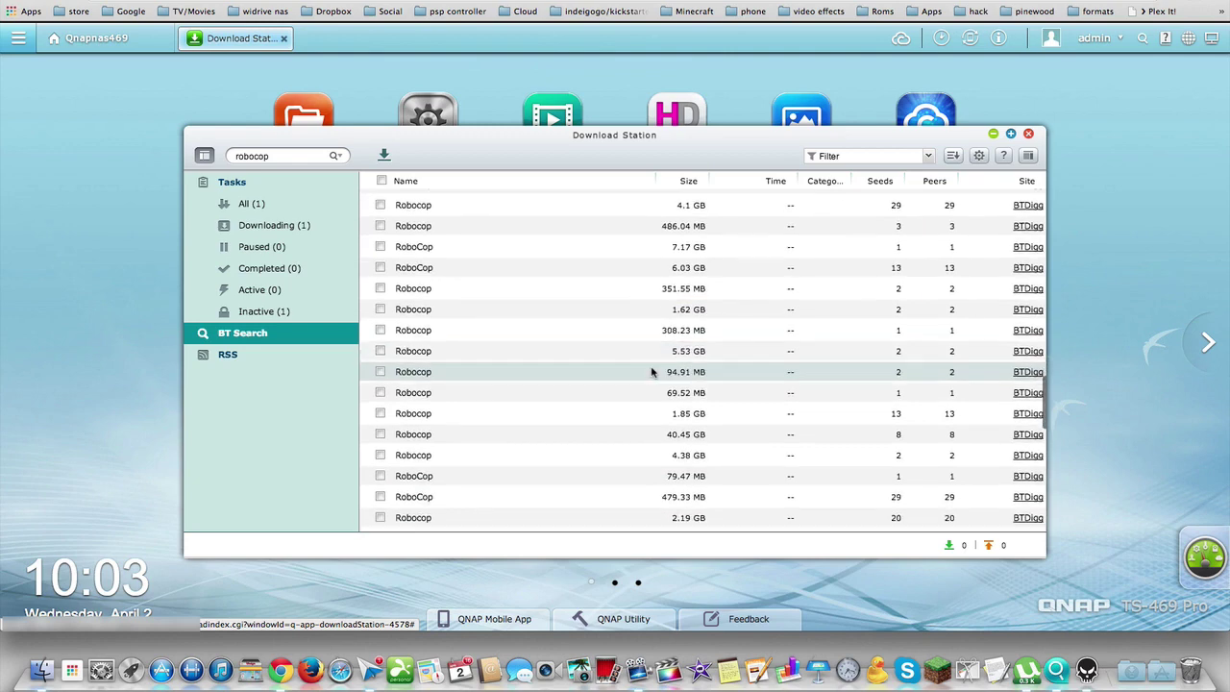
scroll(652, 373, "down", 10)
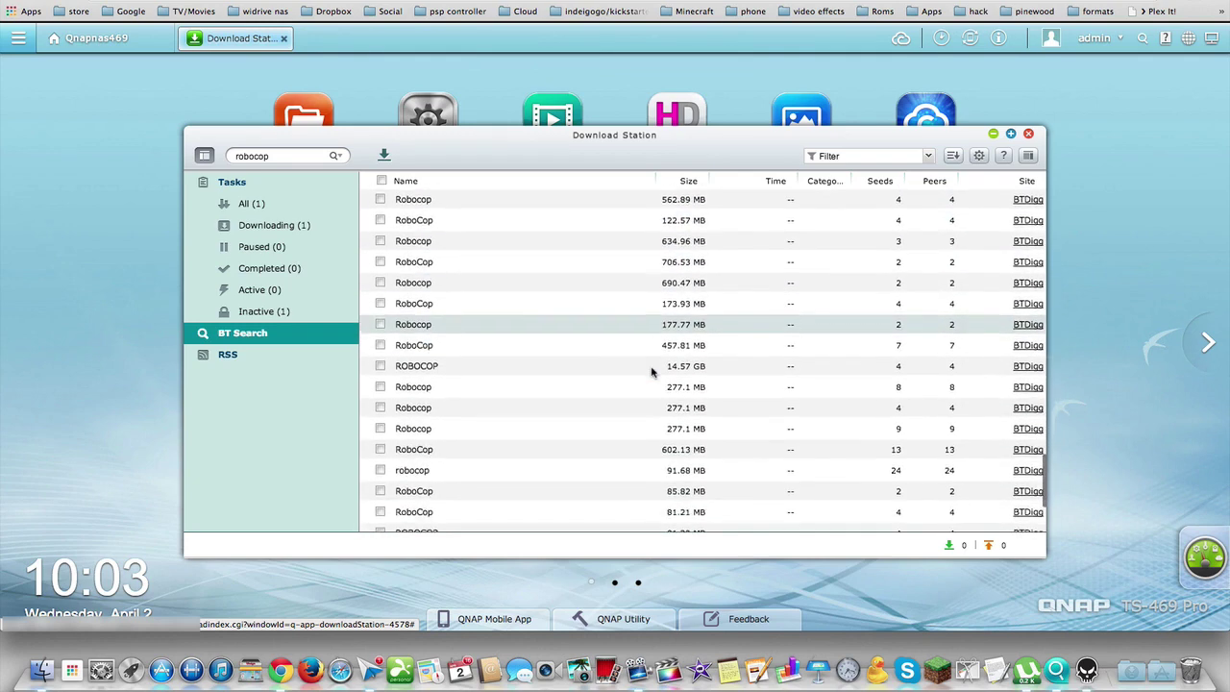
scroll(652, 373, "up", 1)
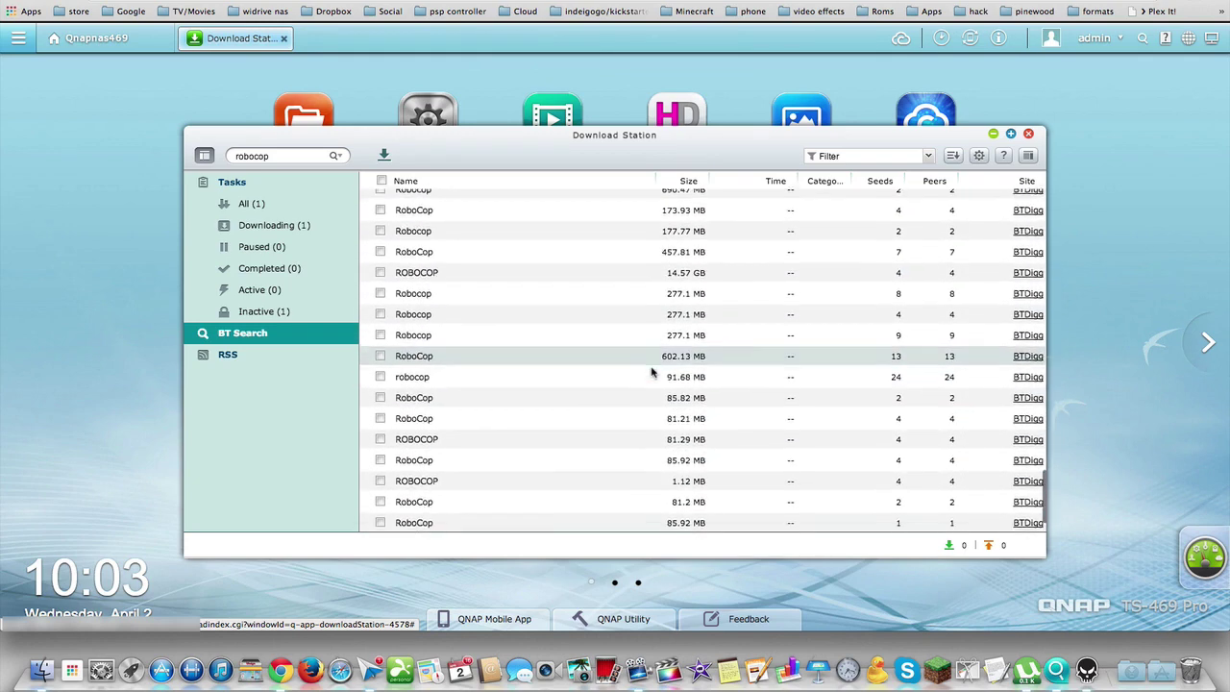
scroll(652, 373, "down", 1)
scroll(652, 373, "up", 1)
scroll(652, 373, "up", 15)
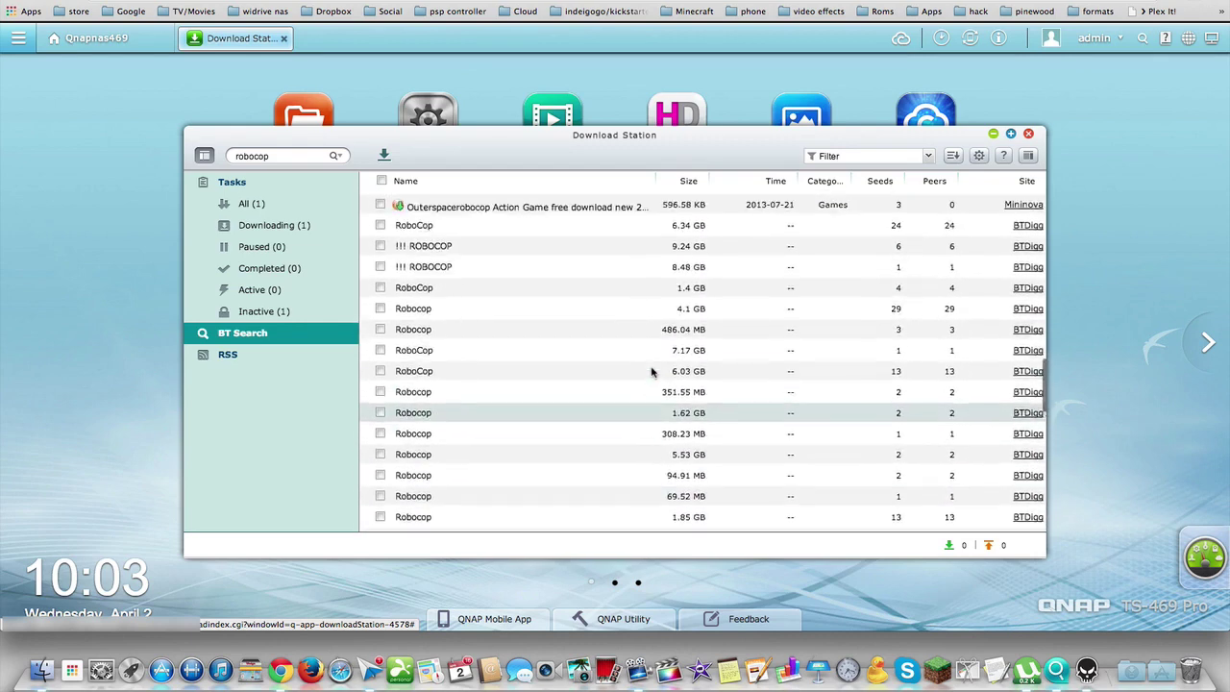
scroll(651, 373, "down", 2)
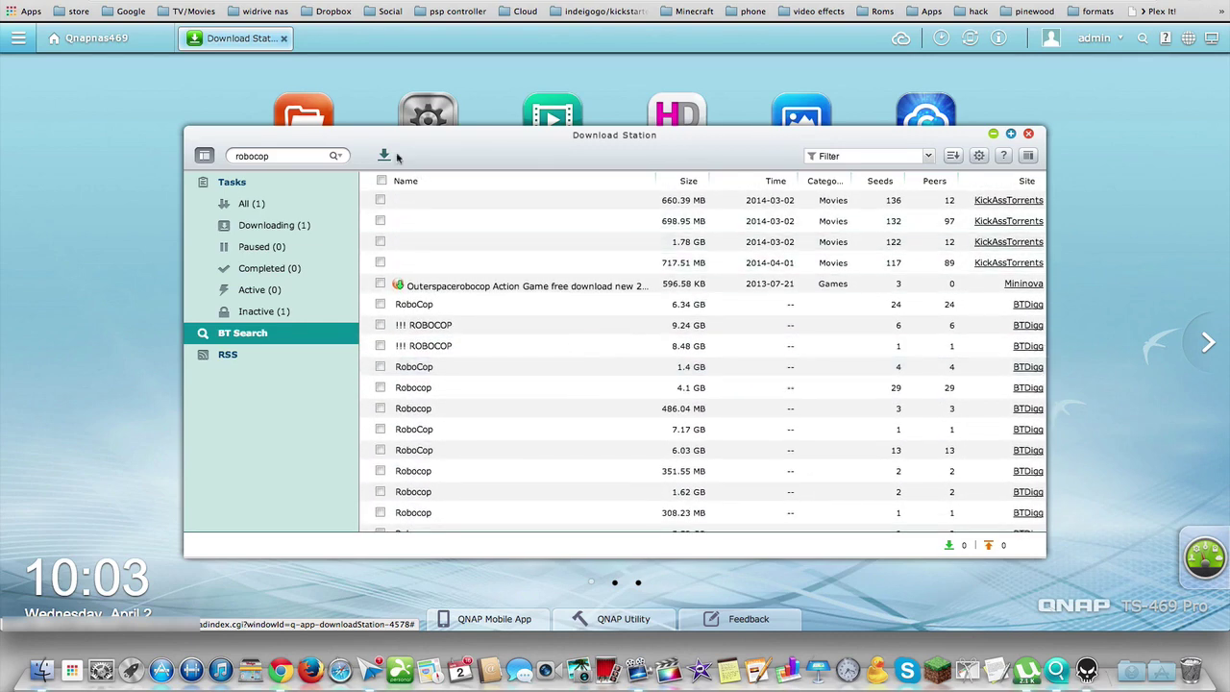
Add the 486.04 MB Robocop result from BTDigg as a download task
scroll(489, 365, "down", 2)
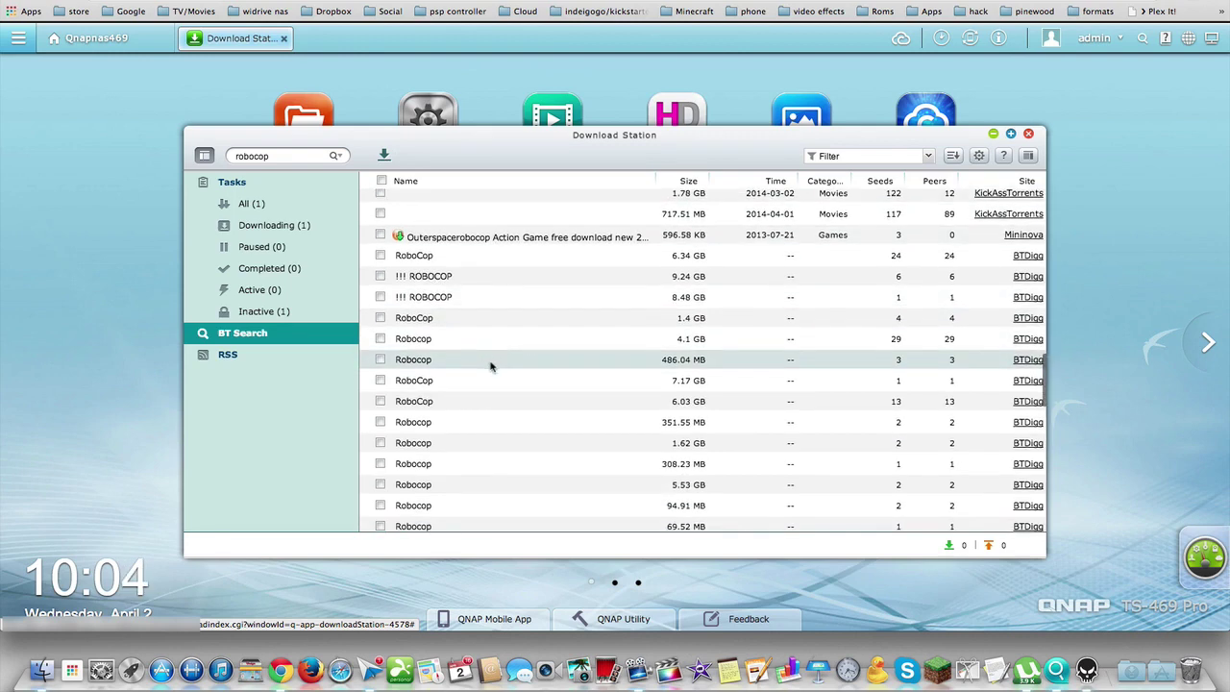
left_click(642, 364)
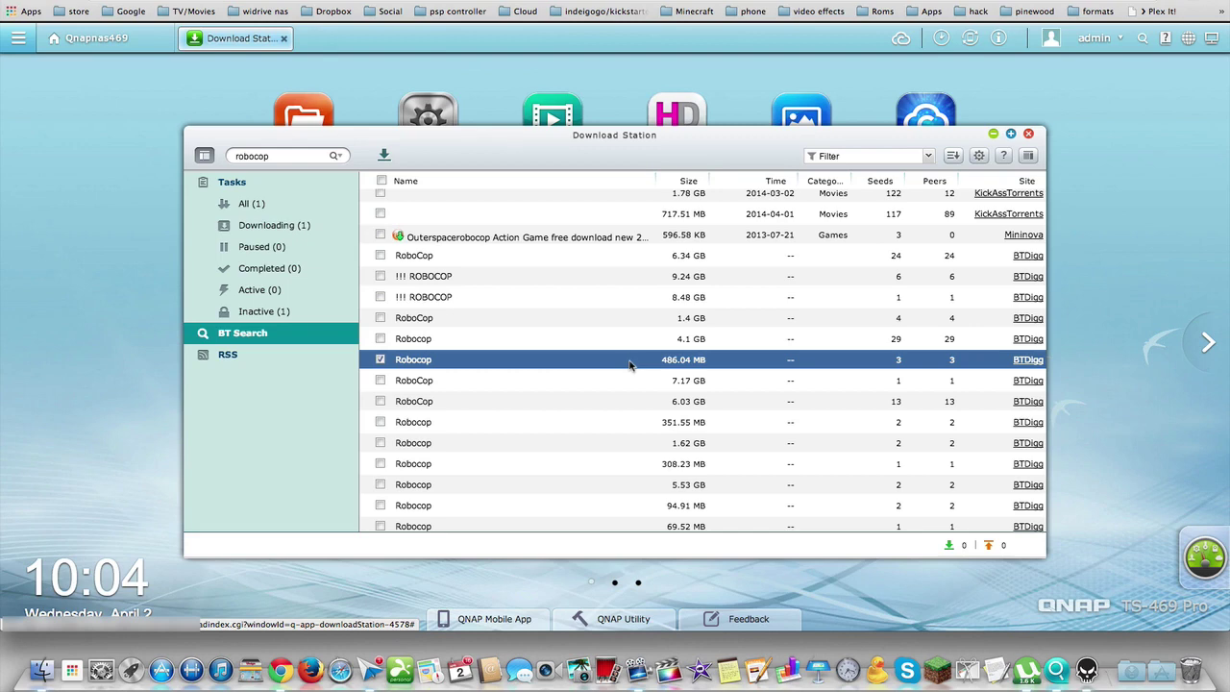
double_click(605, 359)
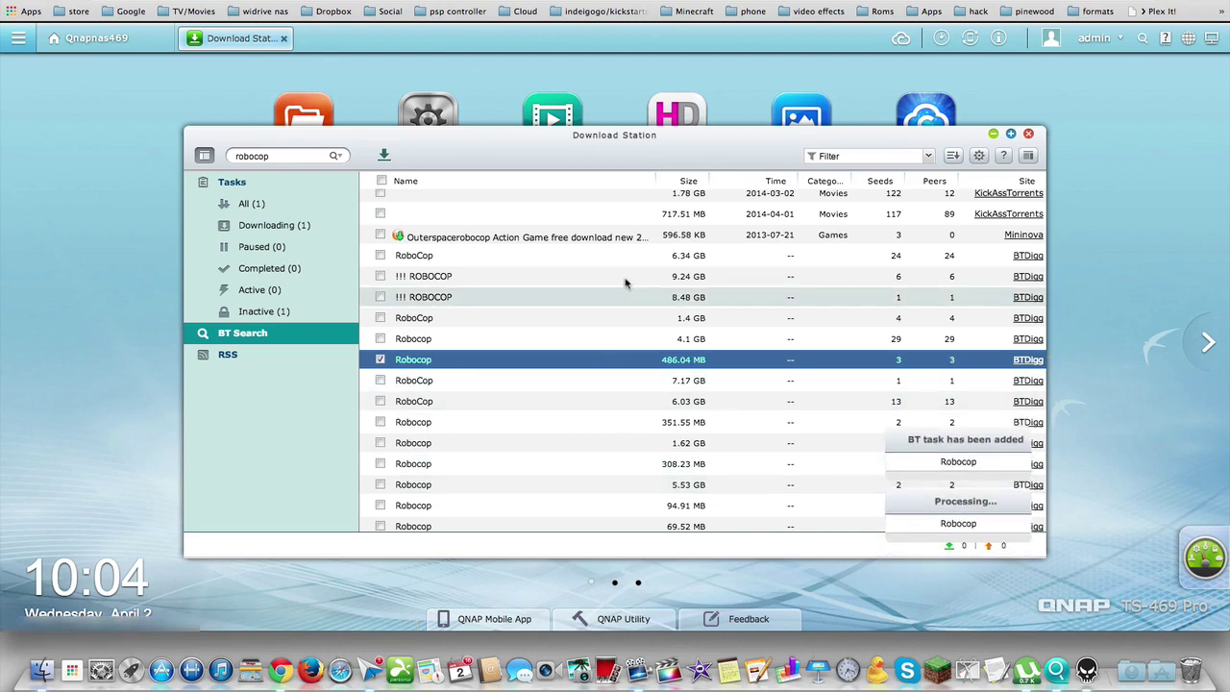
Show all download tasks, check the list of BT search engines and select the task named Robocop
left_click(260, 205)
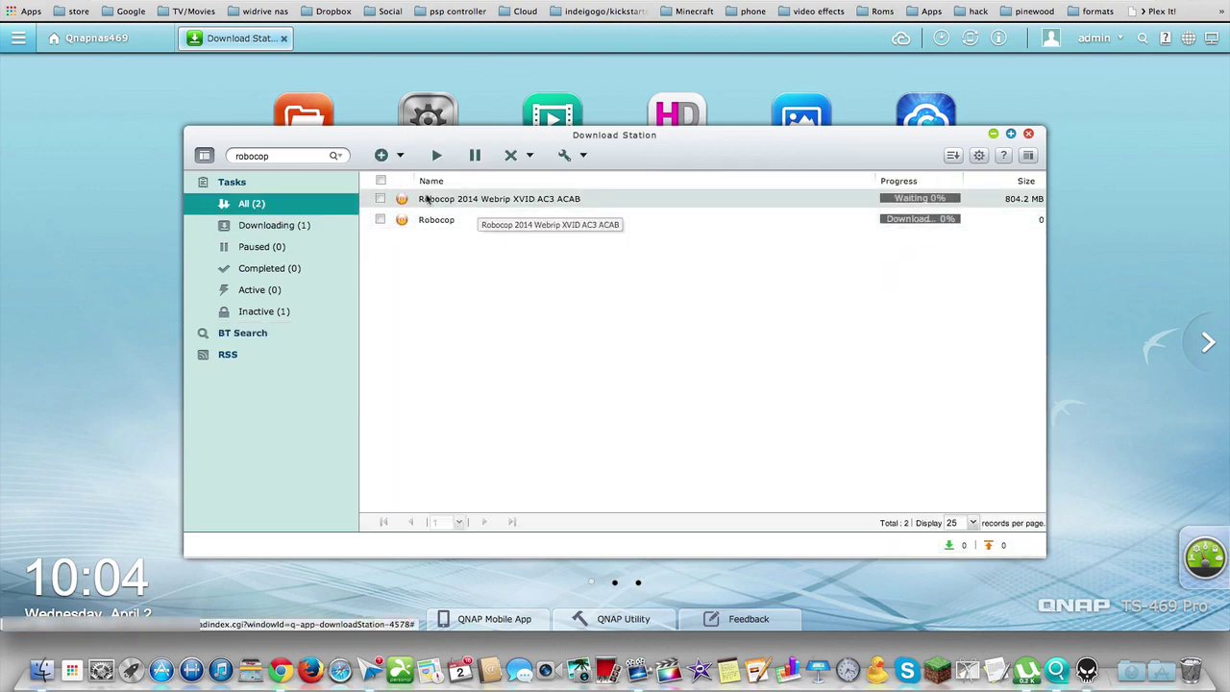
left_click(342, 156)
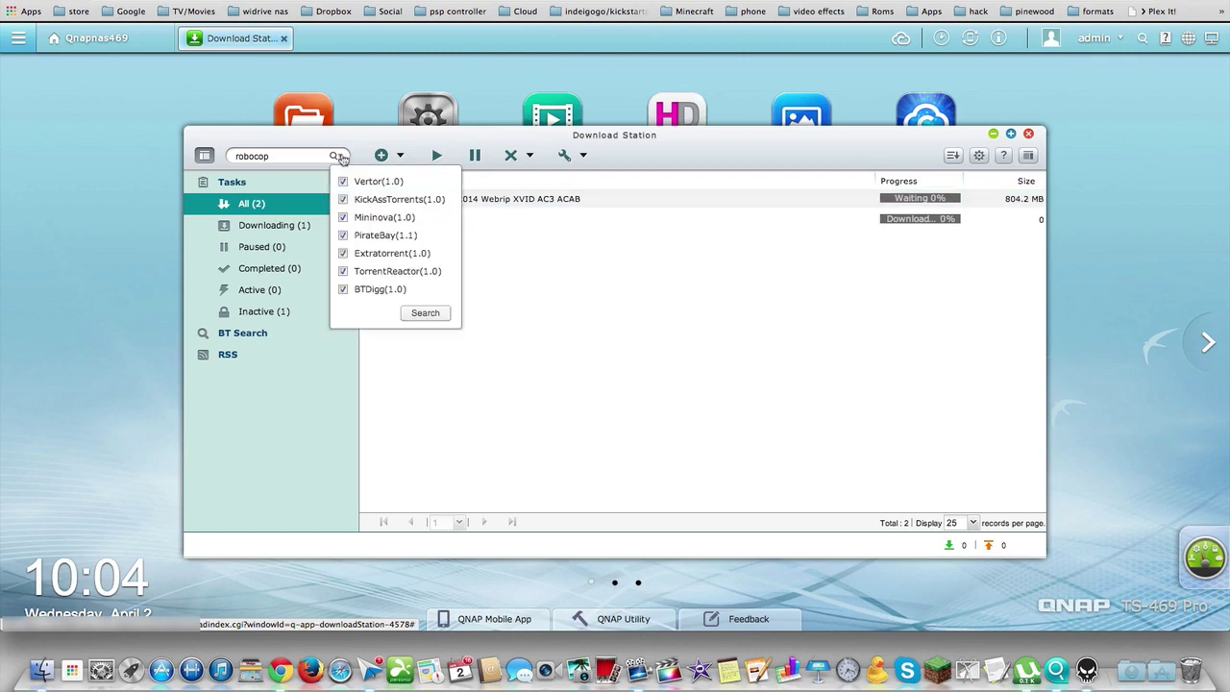
left_click(635, 346)
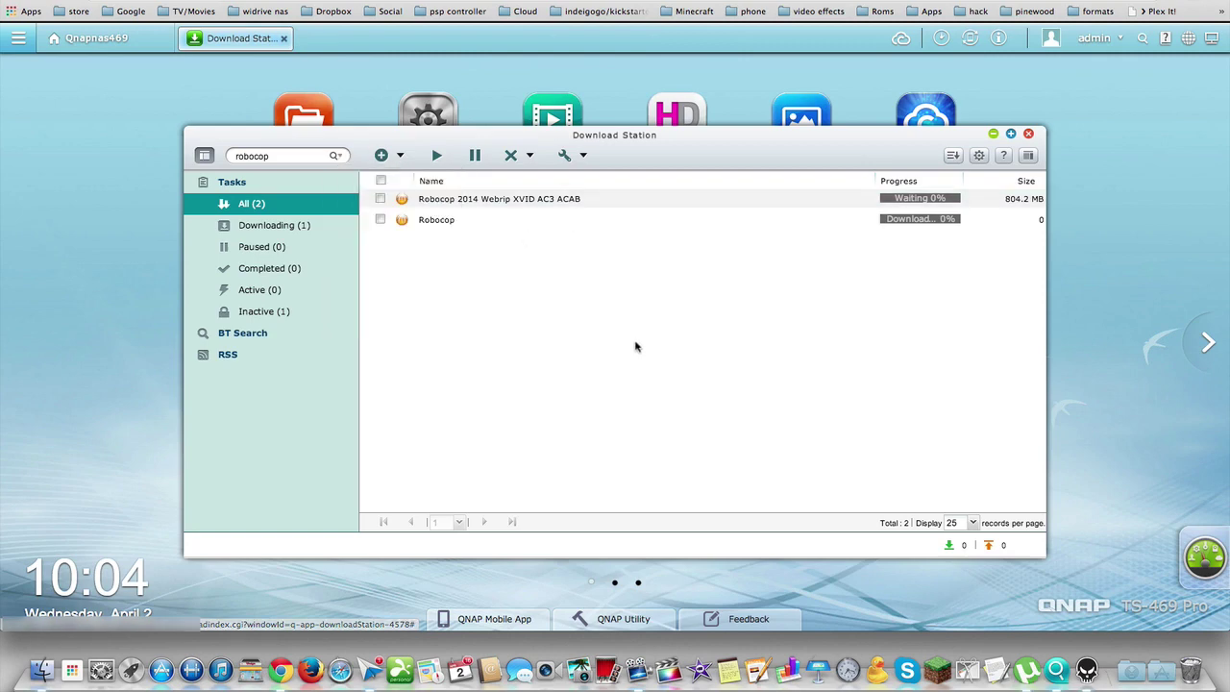
left_click(456, 224)
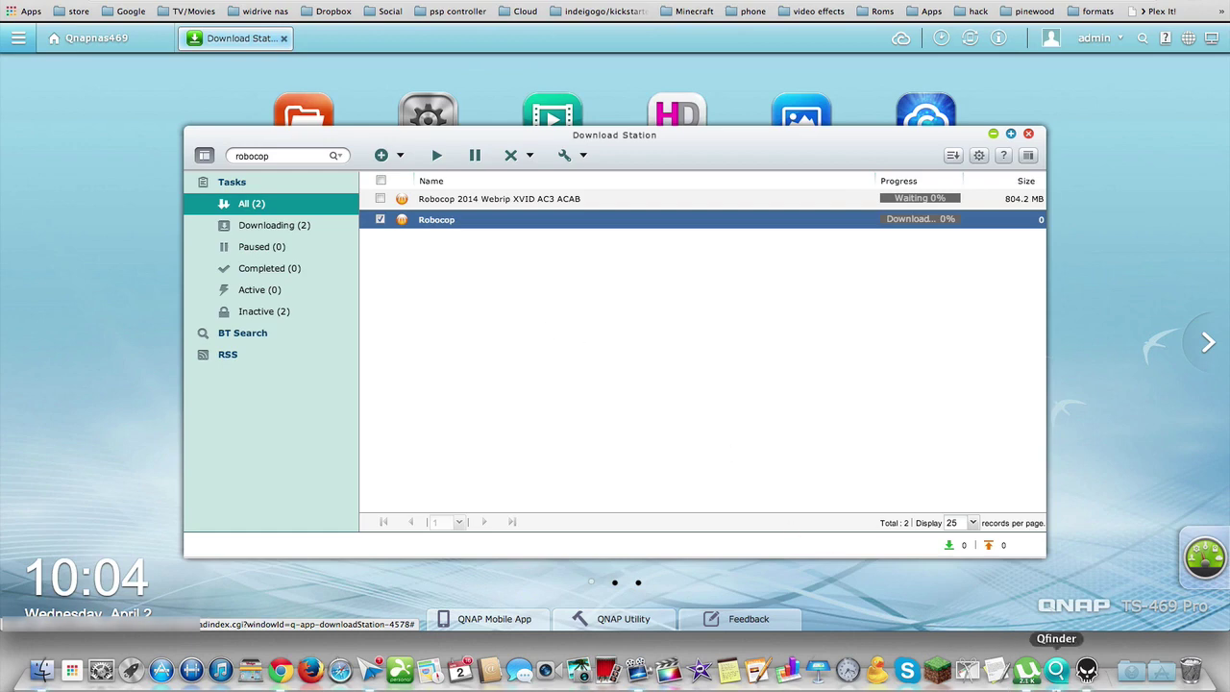
Switch to µTorrent, try to add the Robocop 2014 torrent file from Downloads and agree to load its trackers
left_click(1027, 669)
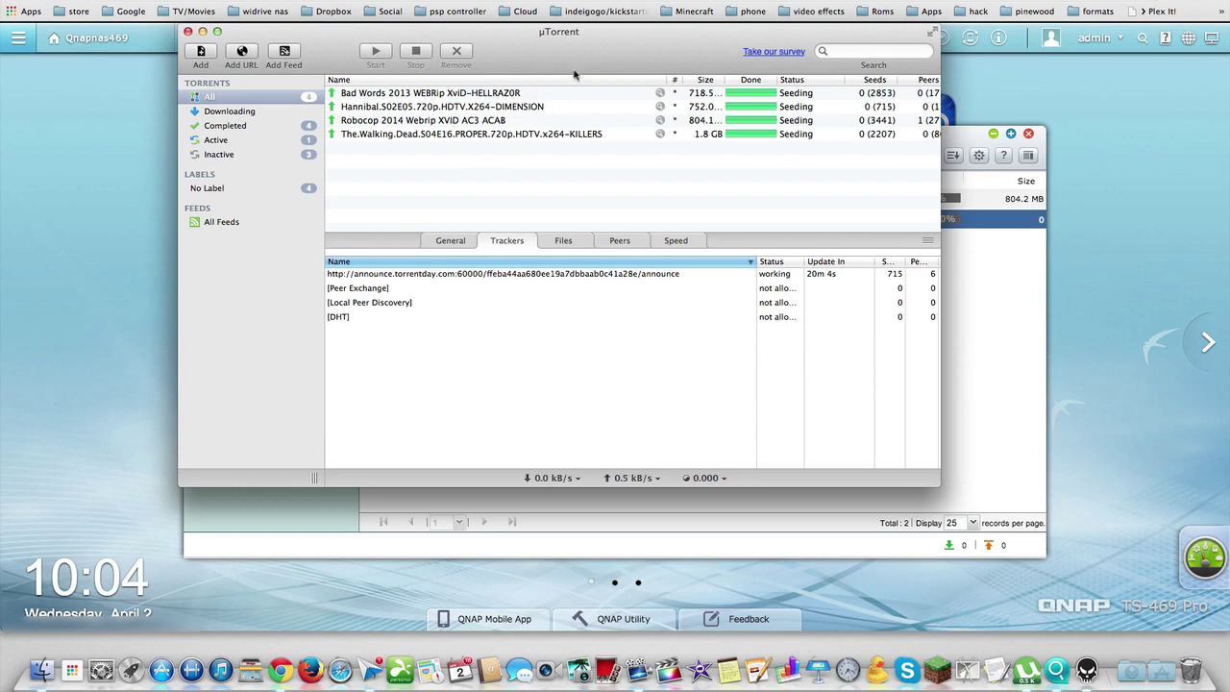
left_click(1131, 669)
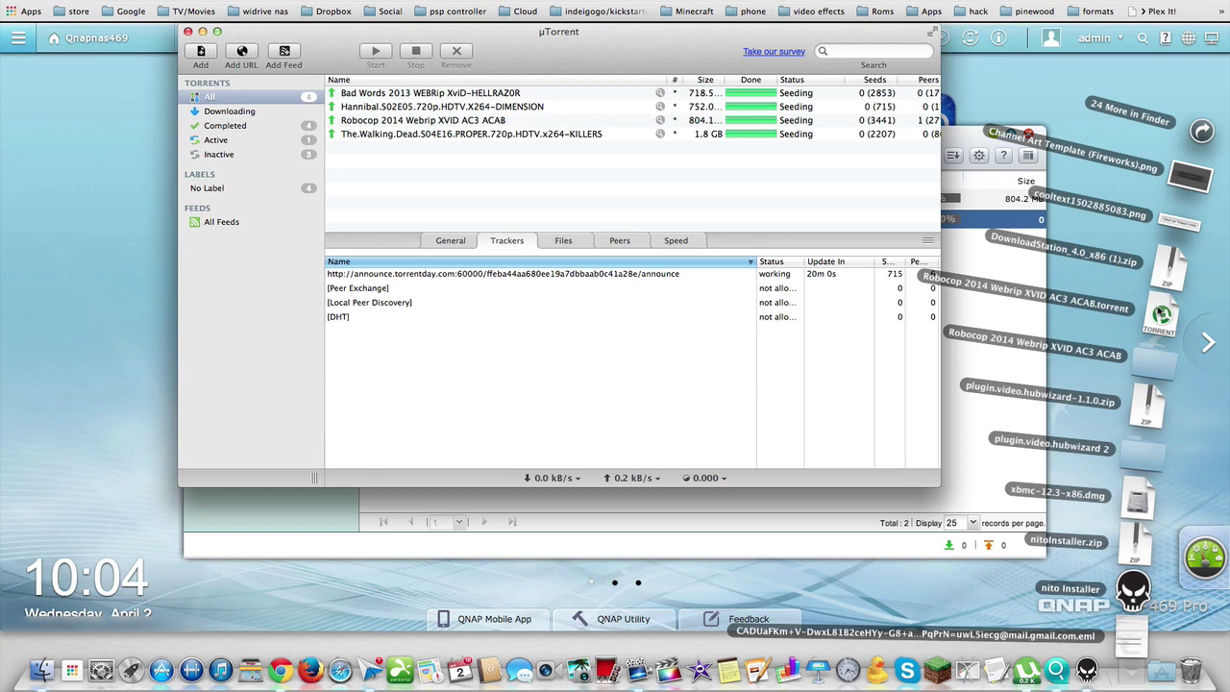
left_click_drag(1160, 317, 666, 190)
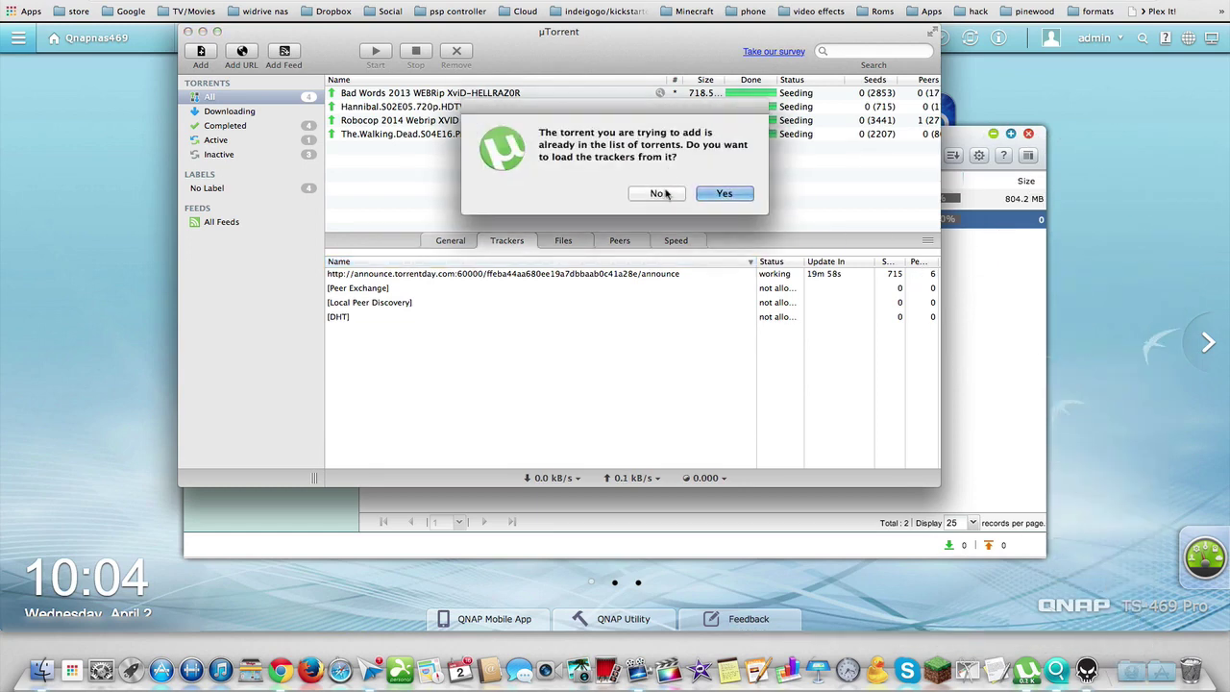
left_click(711, 195)
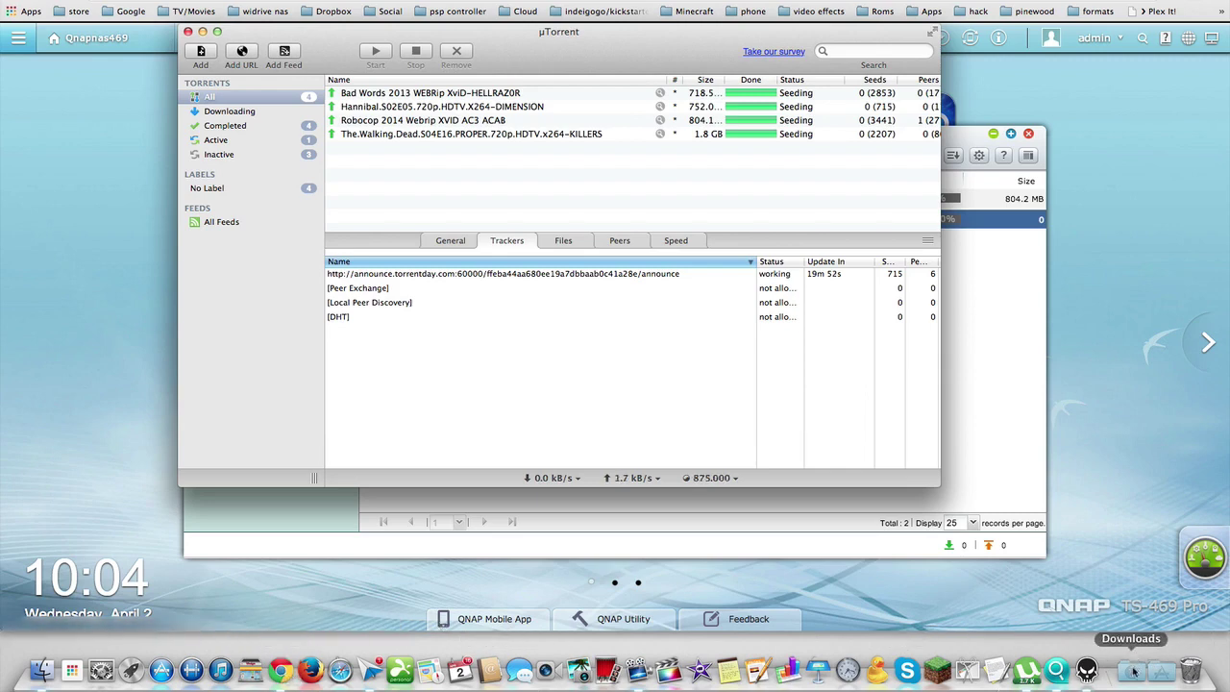
Stop the Robocop 2014 Webrip XVID AC3 ACAB torrent and remove it from the torrent list
left_click(397, 122)
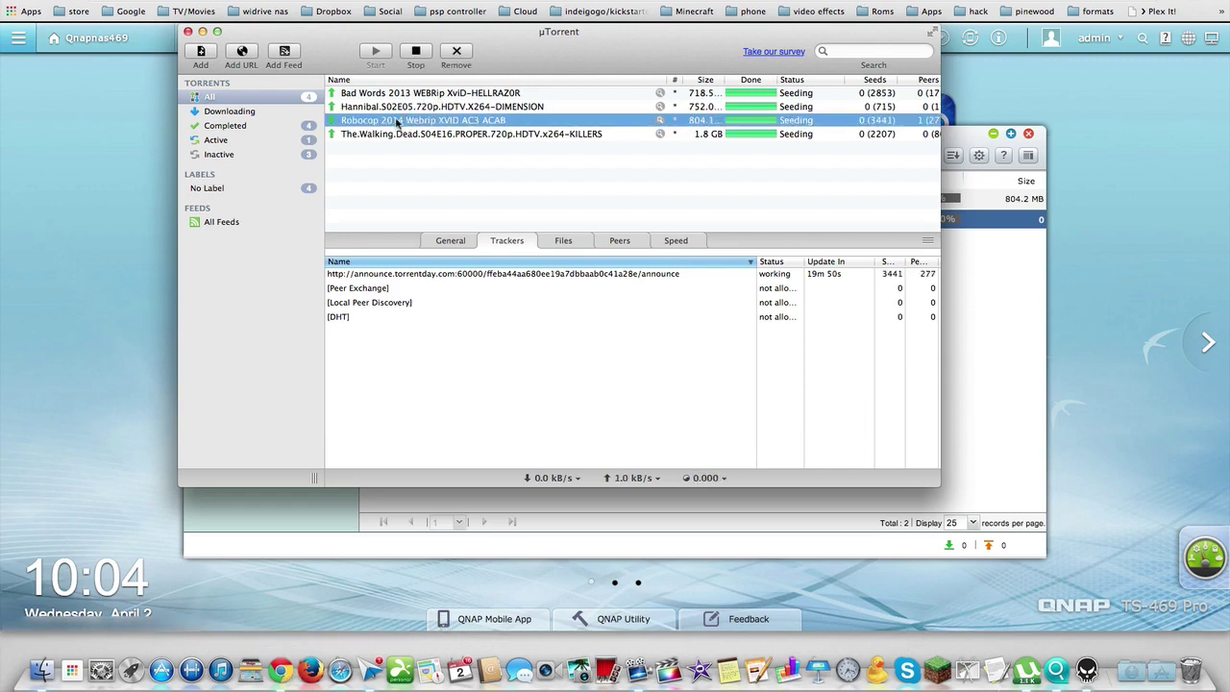
left_click(415, 53)
left_click(448, 55)
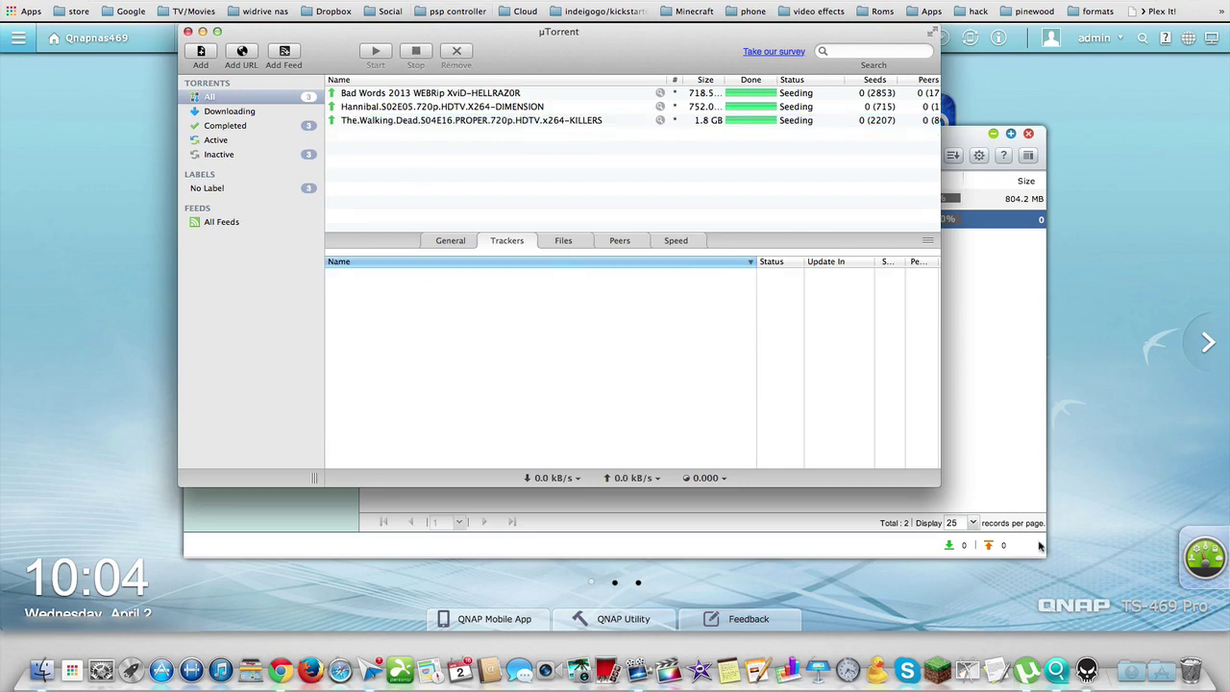
Add the Robocop 2014 torrent file from Downloads again, with both files included and Start torrent enabled
left_click(1132, 670)
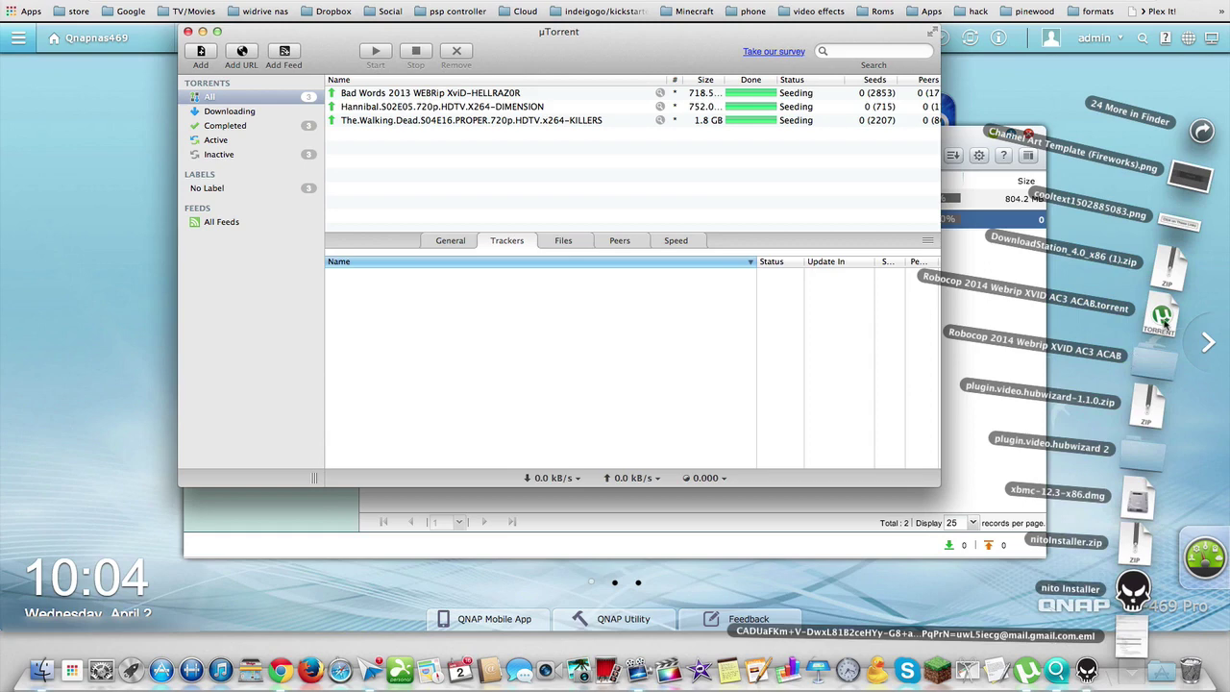
left_click_drag(1165, 325, 679, 195)
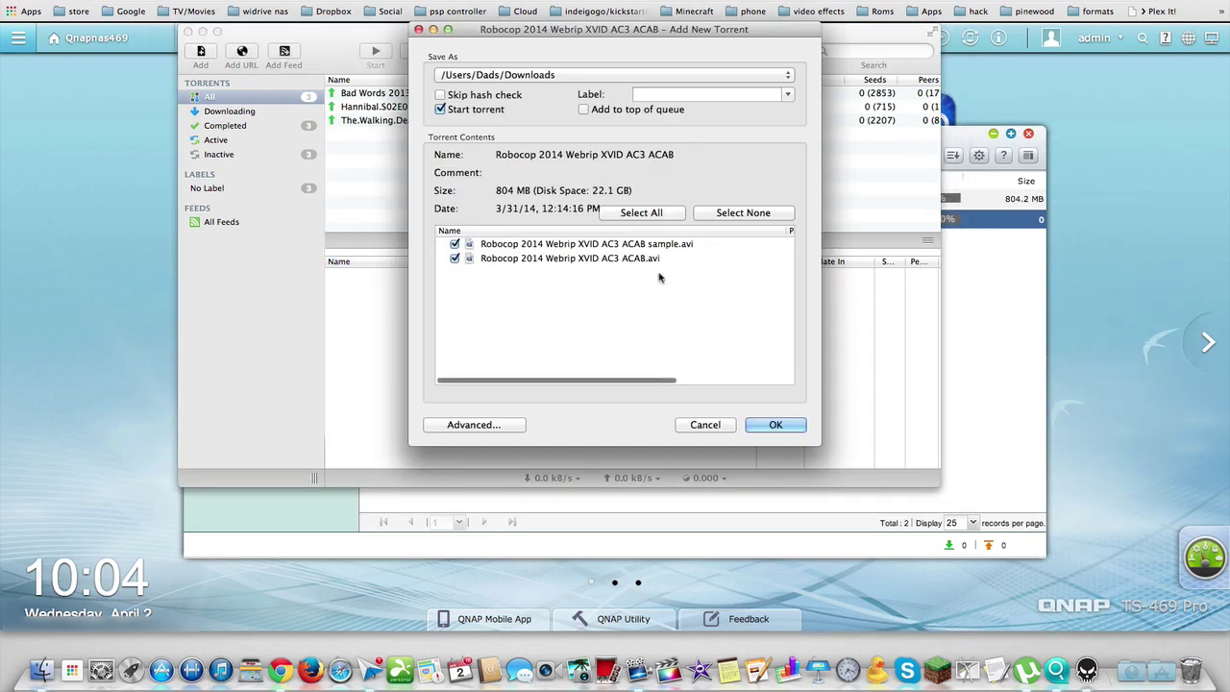
left_click(759, 428)
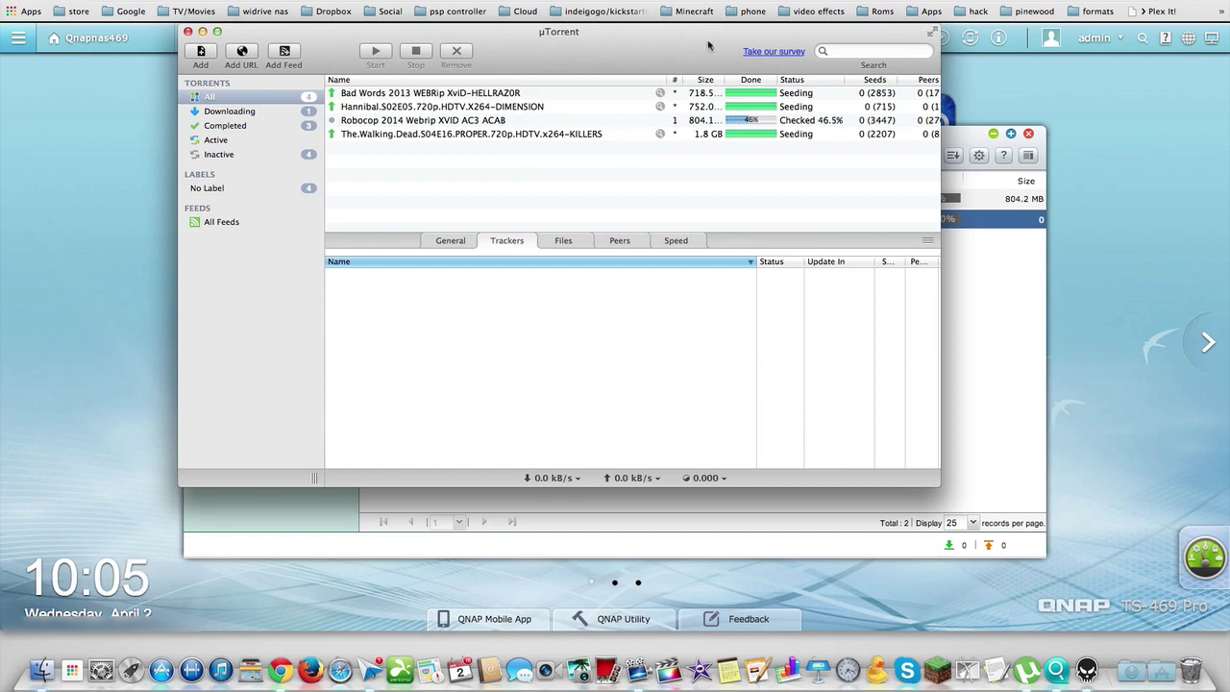
Move the µTorrent window below the Download Station task list to compare both lists, and return to Download Station
left_click_drag(708, 42, 749, 285)
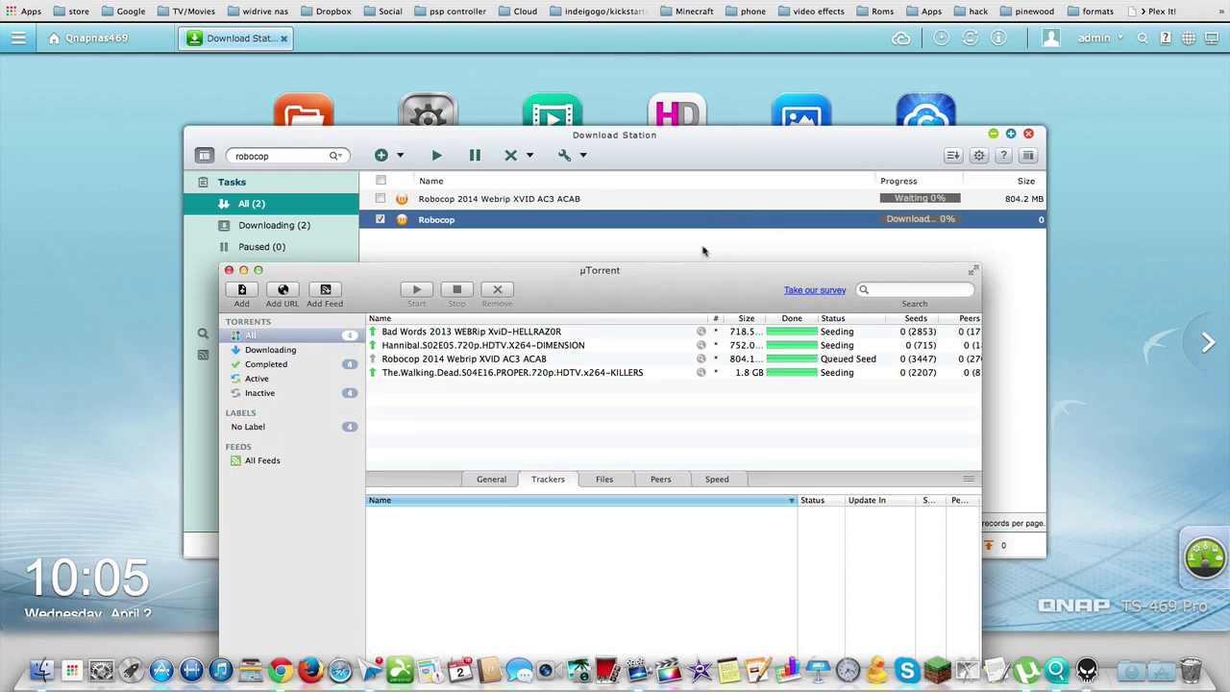
left_click(578, 203)
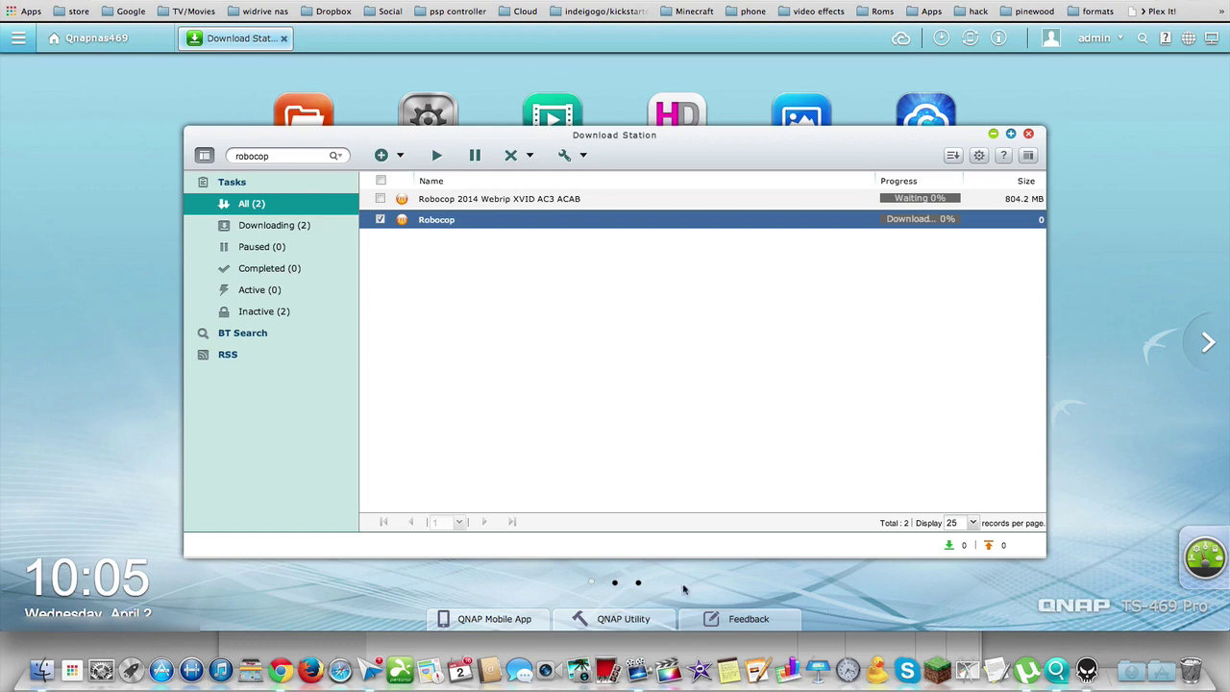
Open the QNAP Utility web page and look over the utilities offered for download
left_click(587, 620)
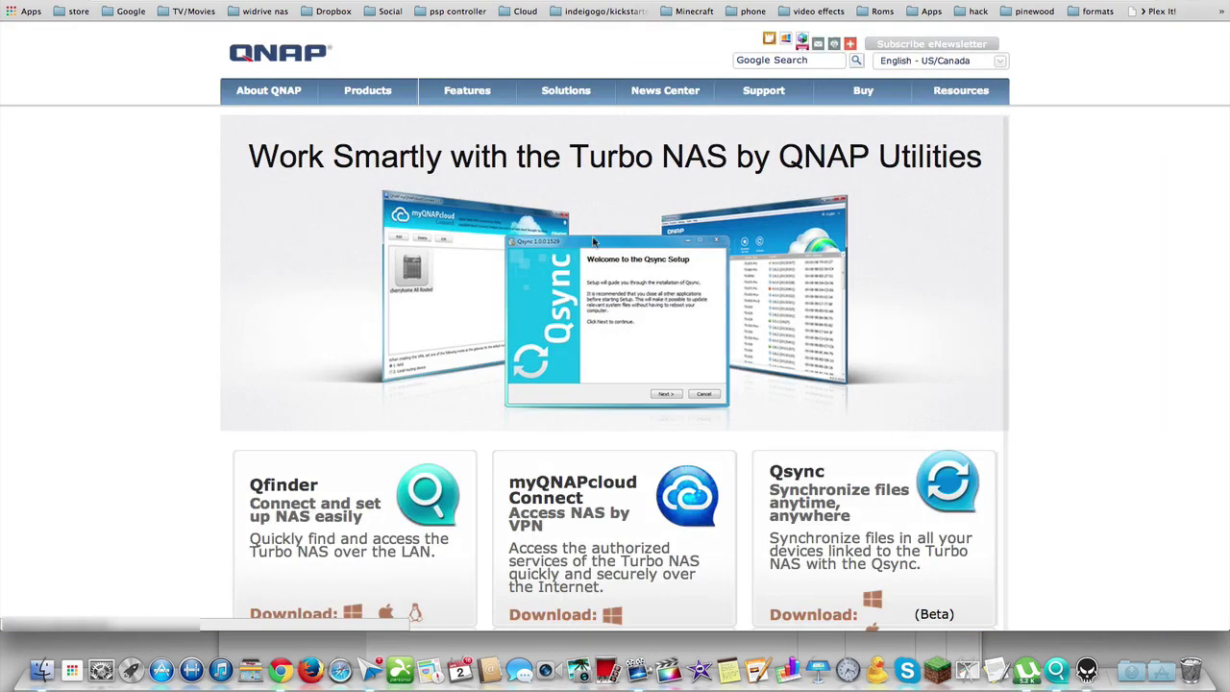
scroll(606, 235, "down", 3)
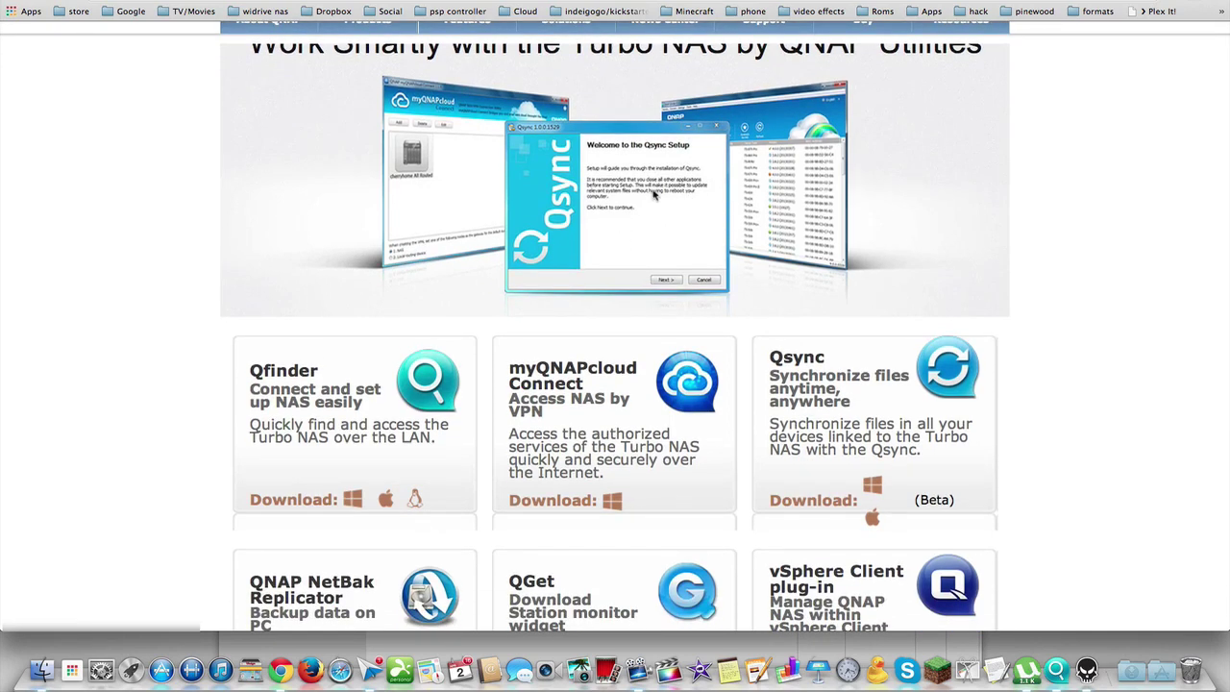
scroll(634, 304, "up", 3)
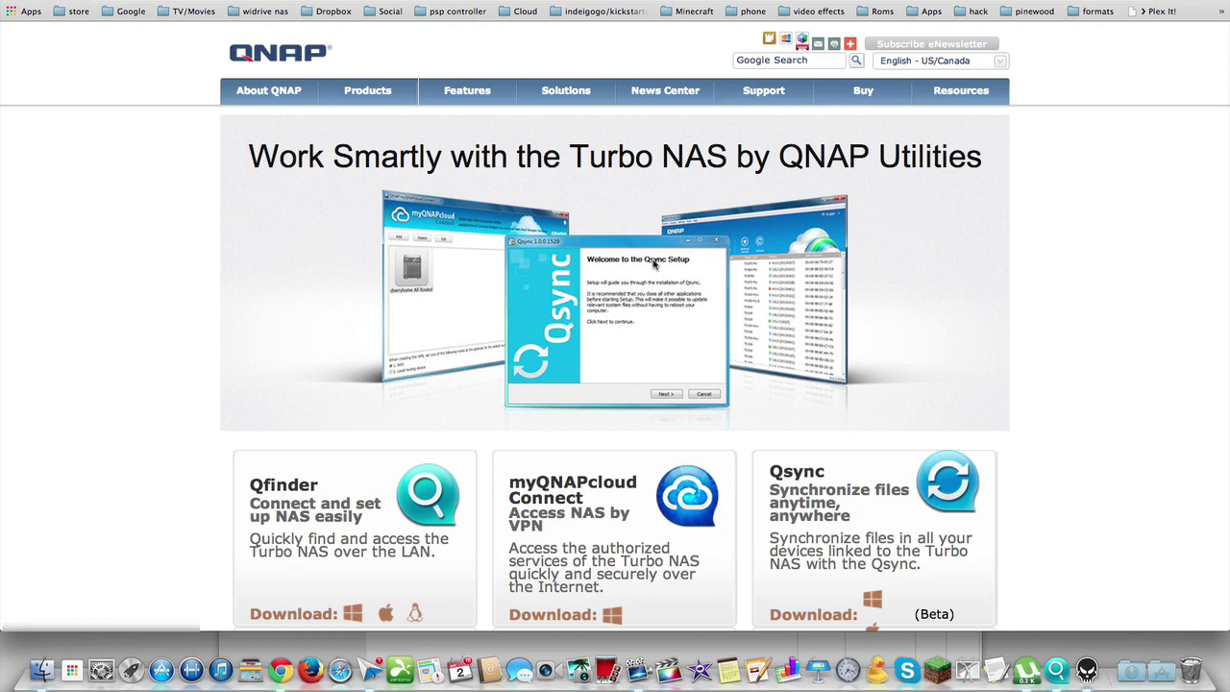
mouse_move(566, 90)
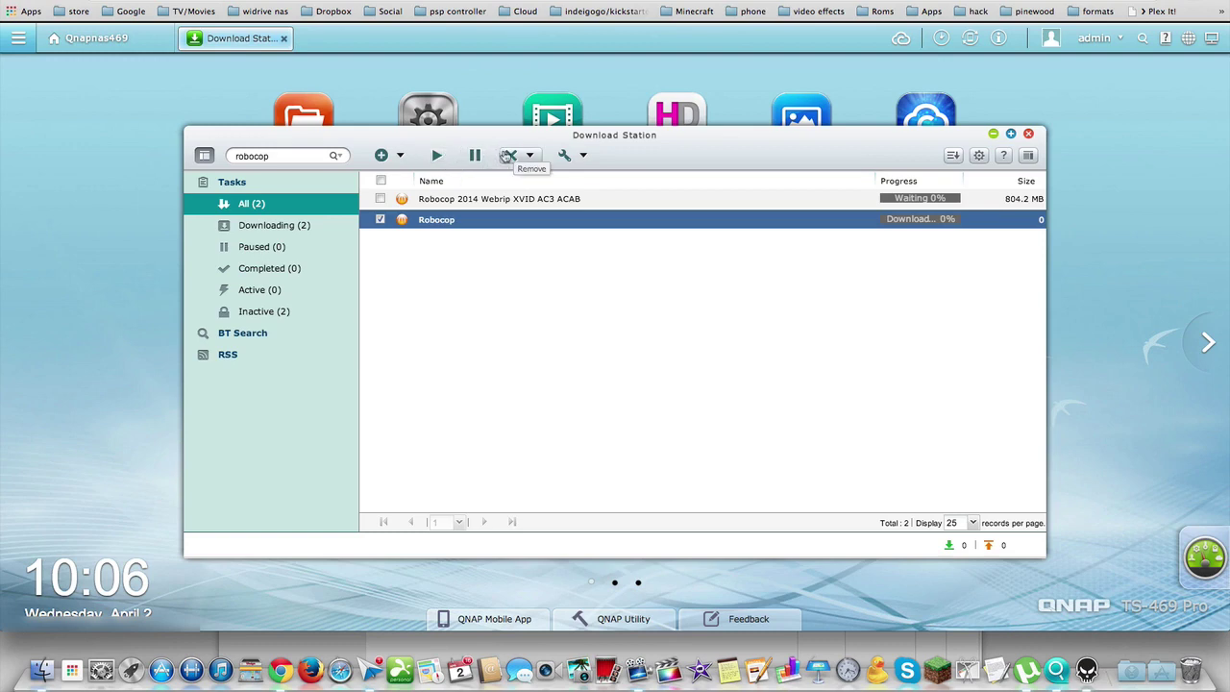
Remove the selected Robocop task from the Download Station task list and confirm the removal
left_click(505, 157)
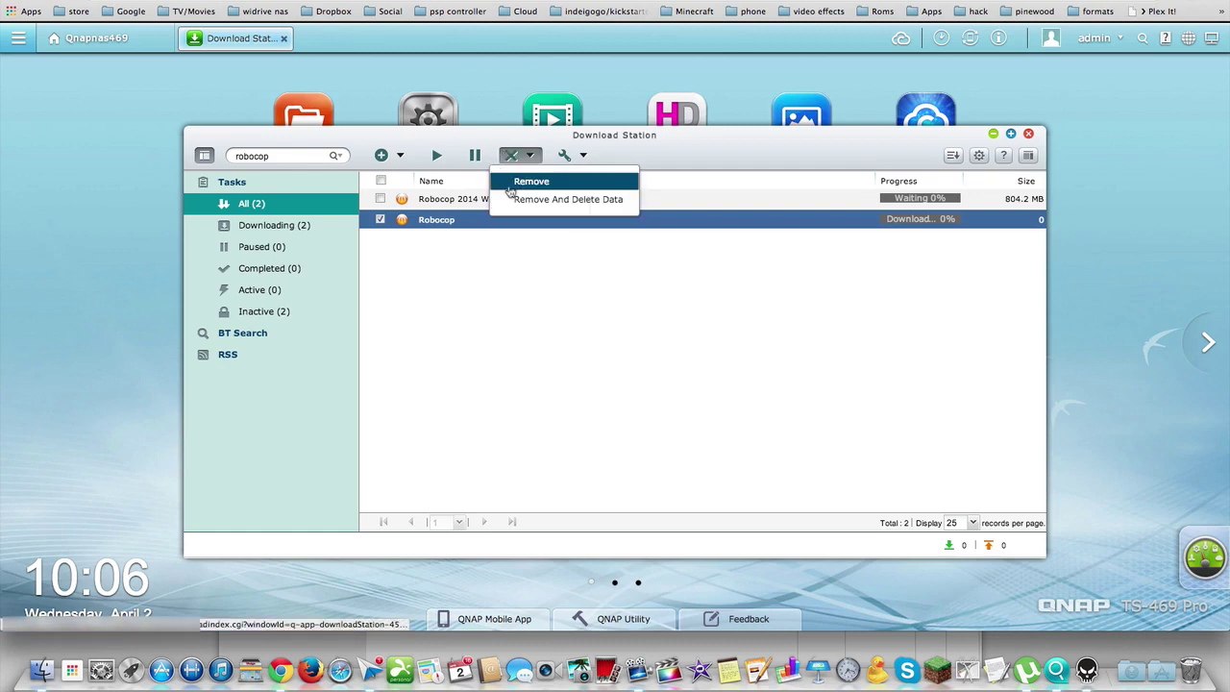
left_click(510, 185)
left_click(588, 380)
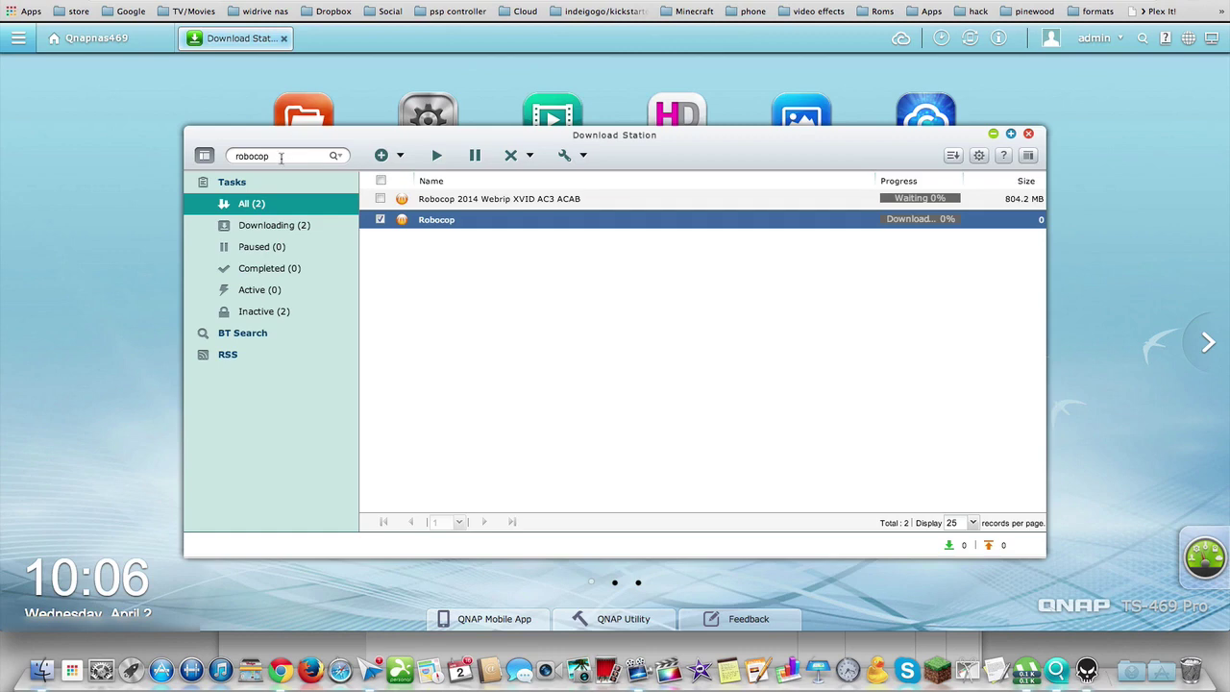
Run the BT search for robocop again and add the 804.21 MB KickAssTorrents result as a download task
key("Return")
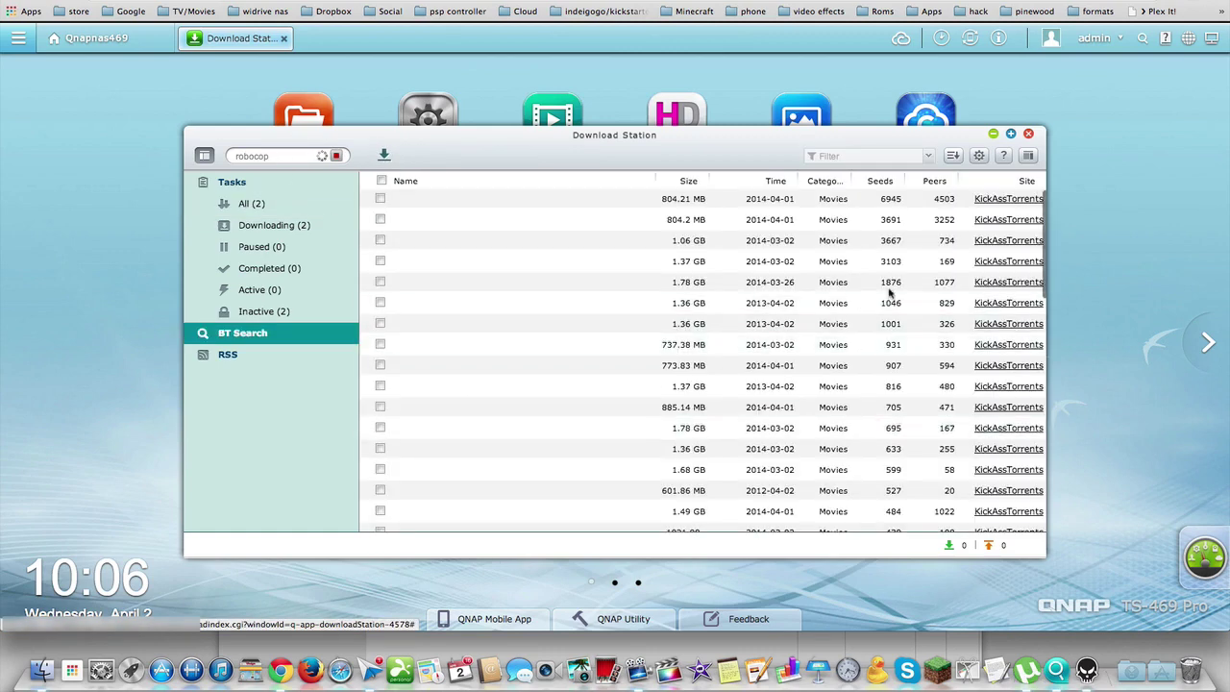
left_click(865, 200)
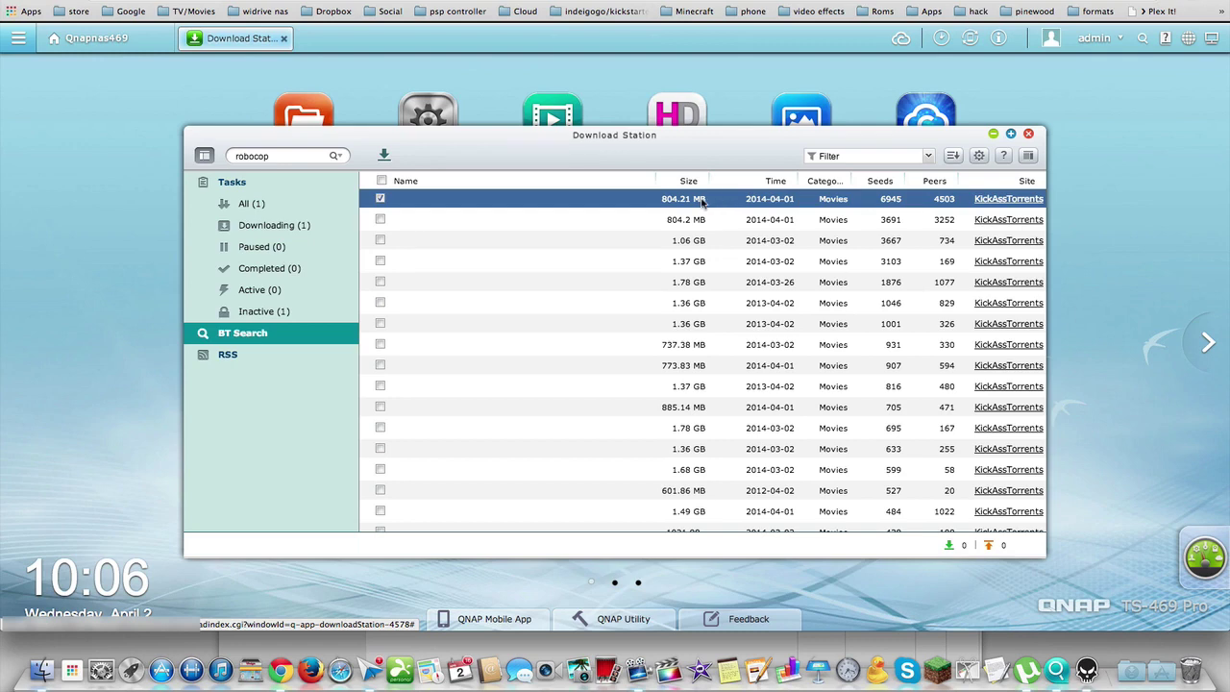
double_click(645, 202)
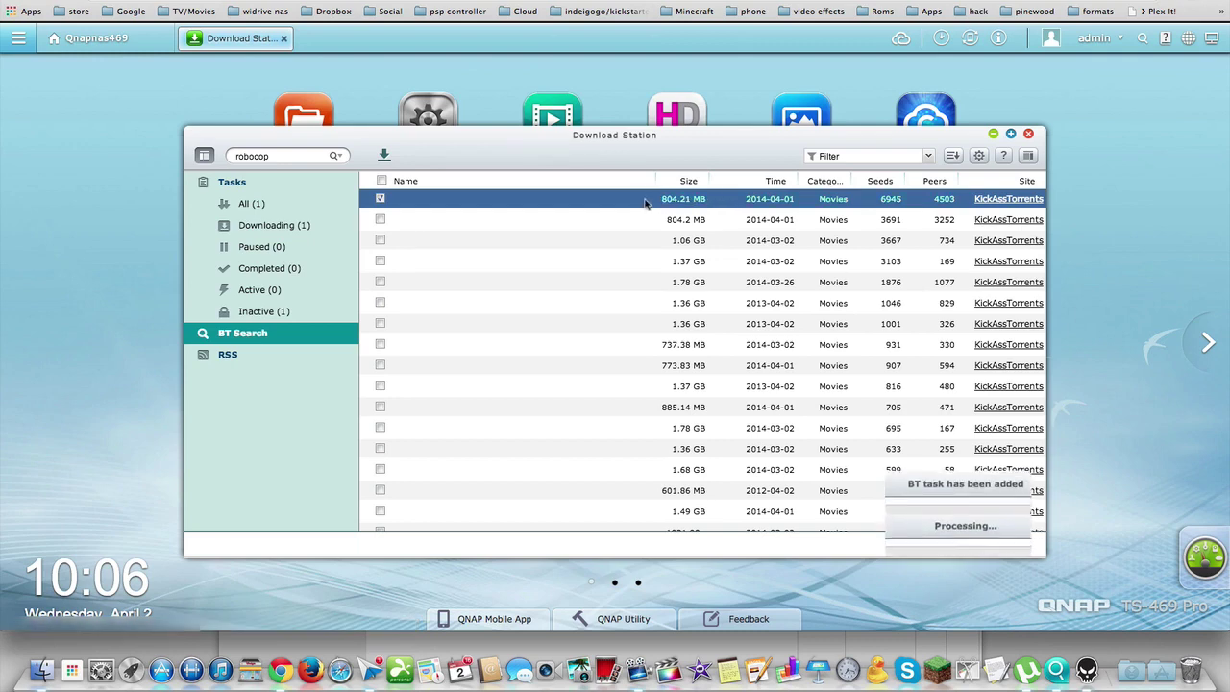
Show all download tasks, compare their progress with the torrent list in µTorrent and close the µTorrent window
left_click(288, 227)
left_click(260, 204)
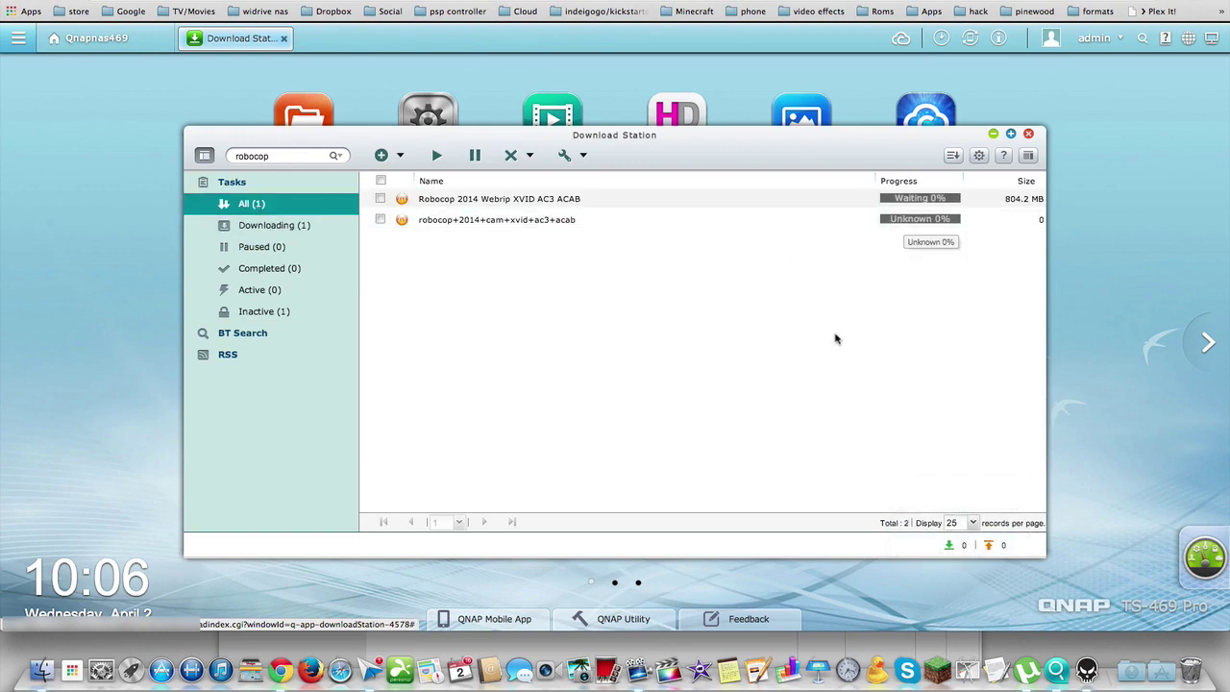
left_click(1027, 671)
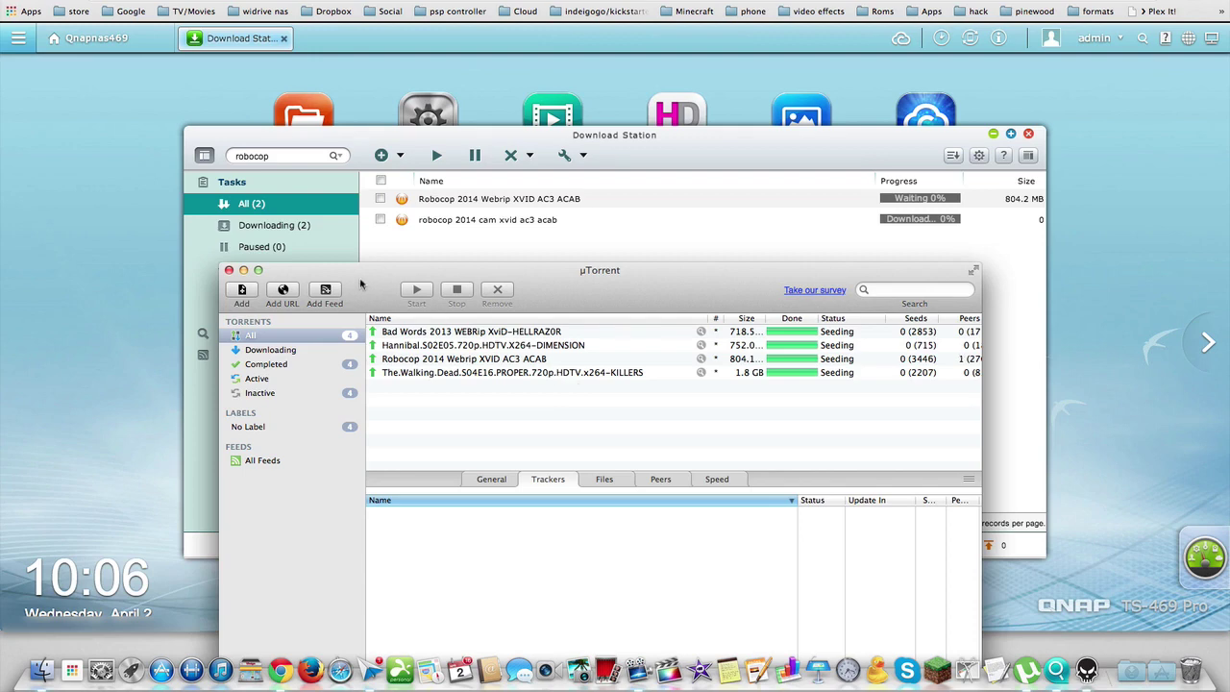
left_click(229, 270)
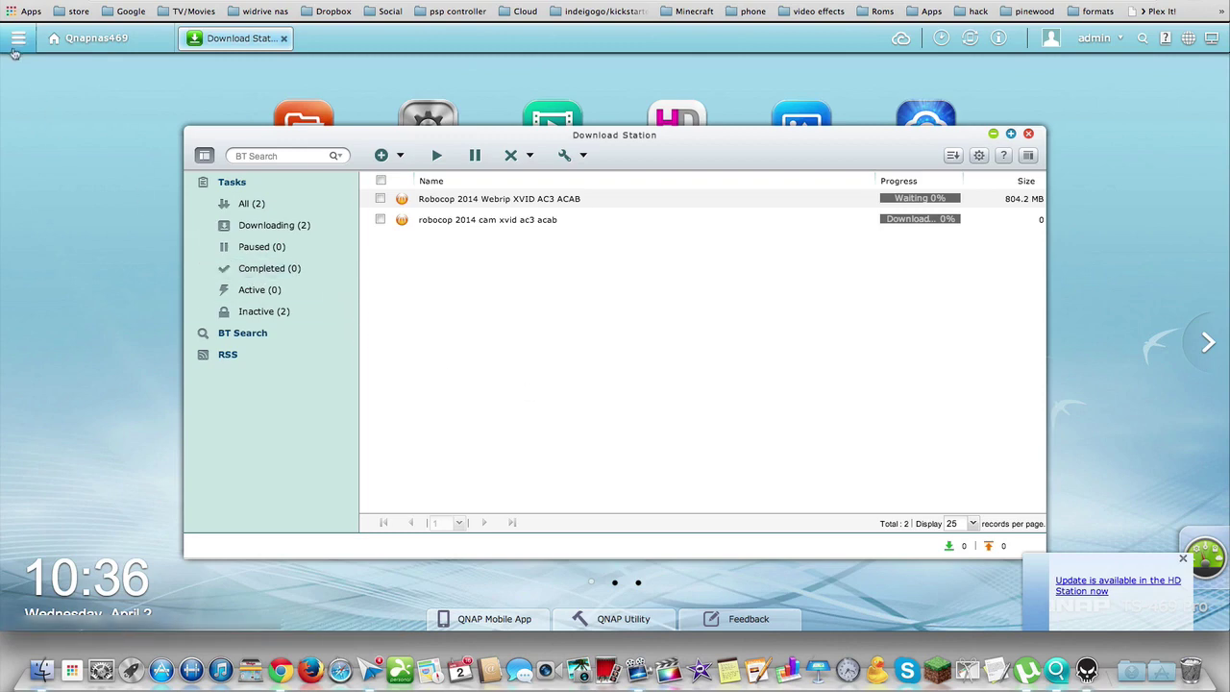
Open the Transmission admin page from the NAS application list and expand its Utilities & Downloads section
left_click(17, 39)
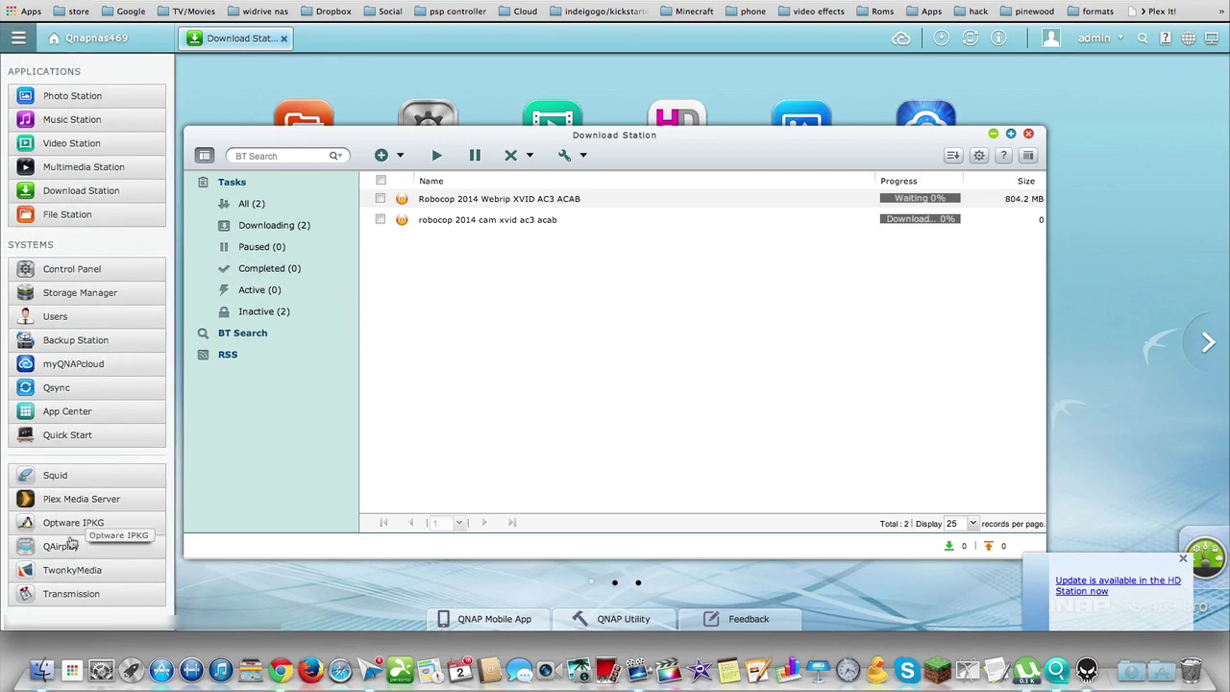
left_click(51, 595)
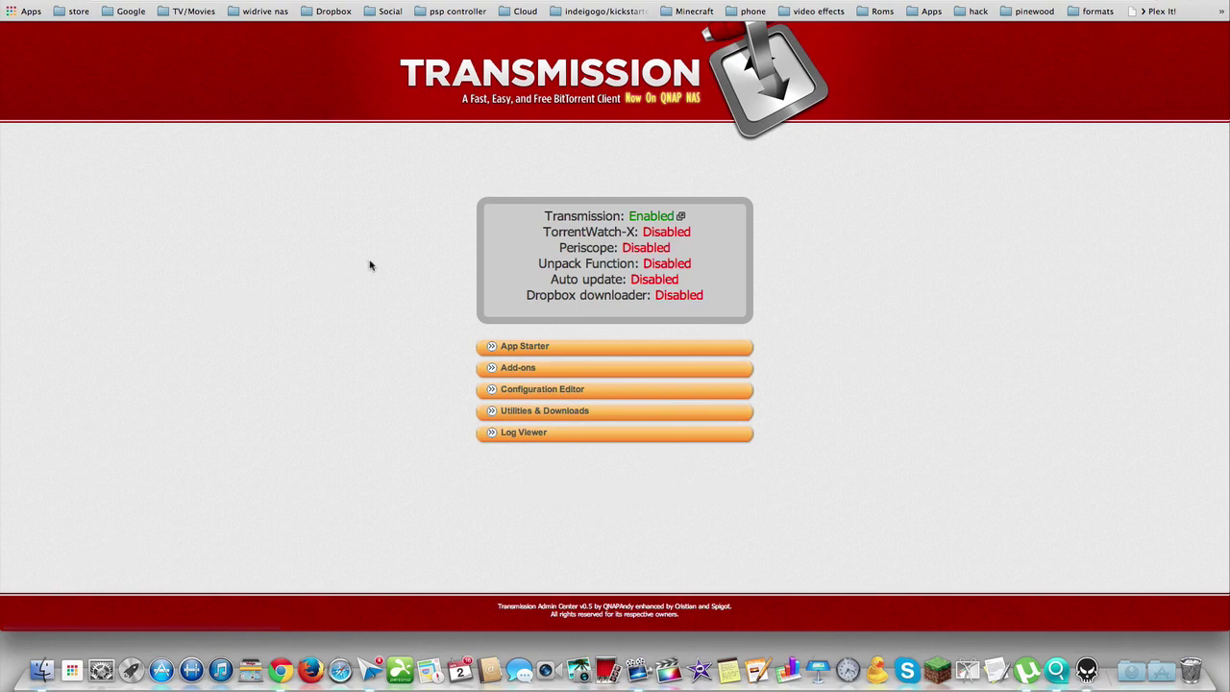
left_click(544, 412)
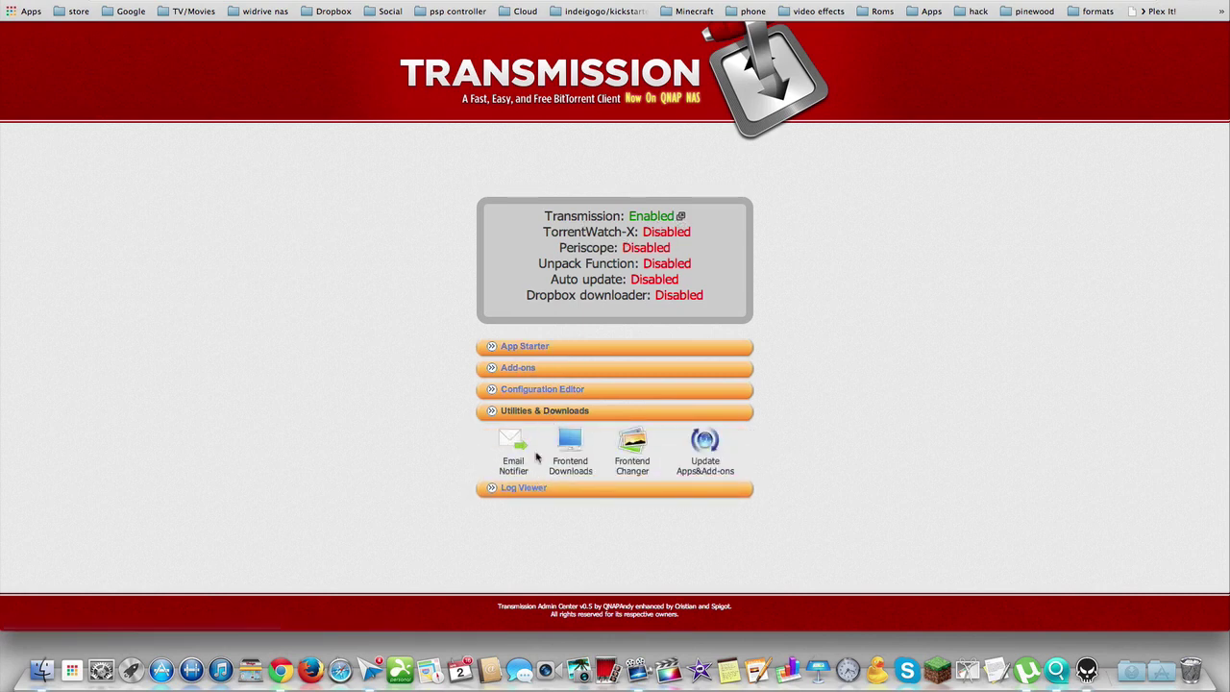
Open settings.json in Transmission's Configuration Editor, examine the download folder and other settings, and close it without saving
left_click(561, 389)
left_click(605, 420)
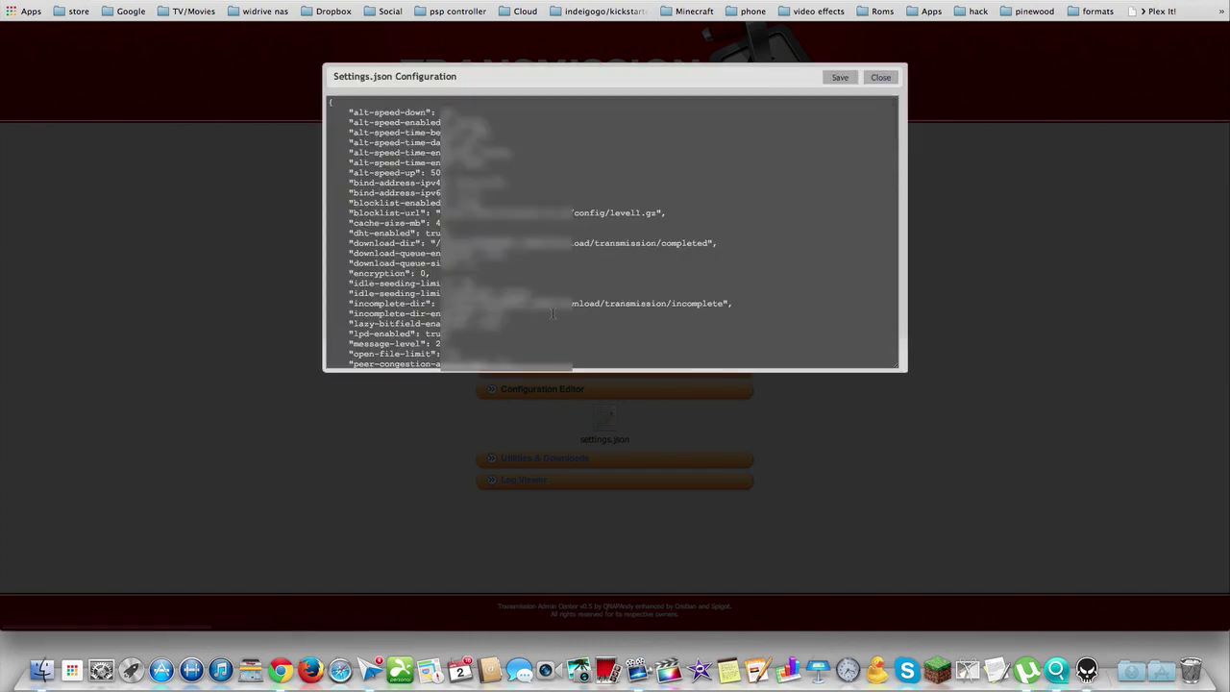
scroll(553, 313, "down", 10)
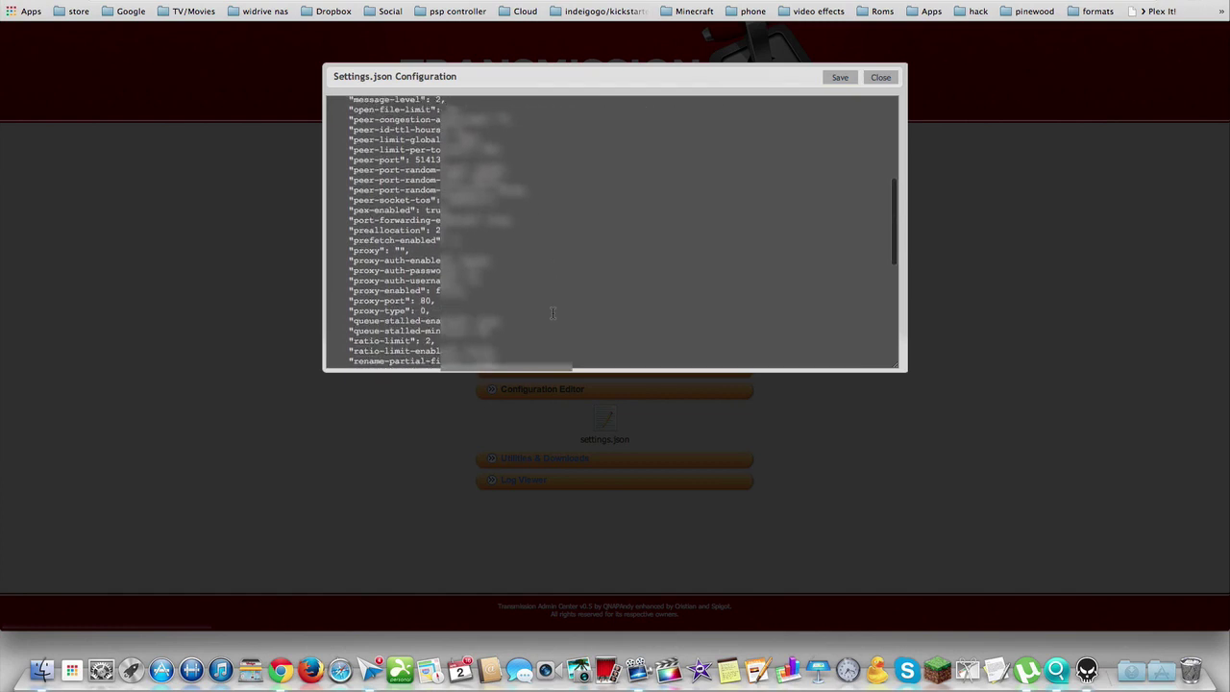
scroll(553, 312, "down", 10)
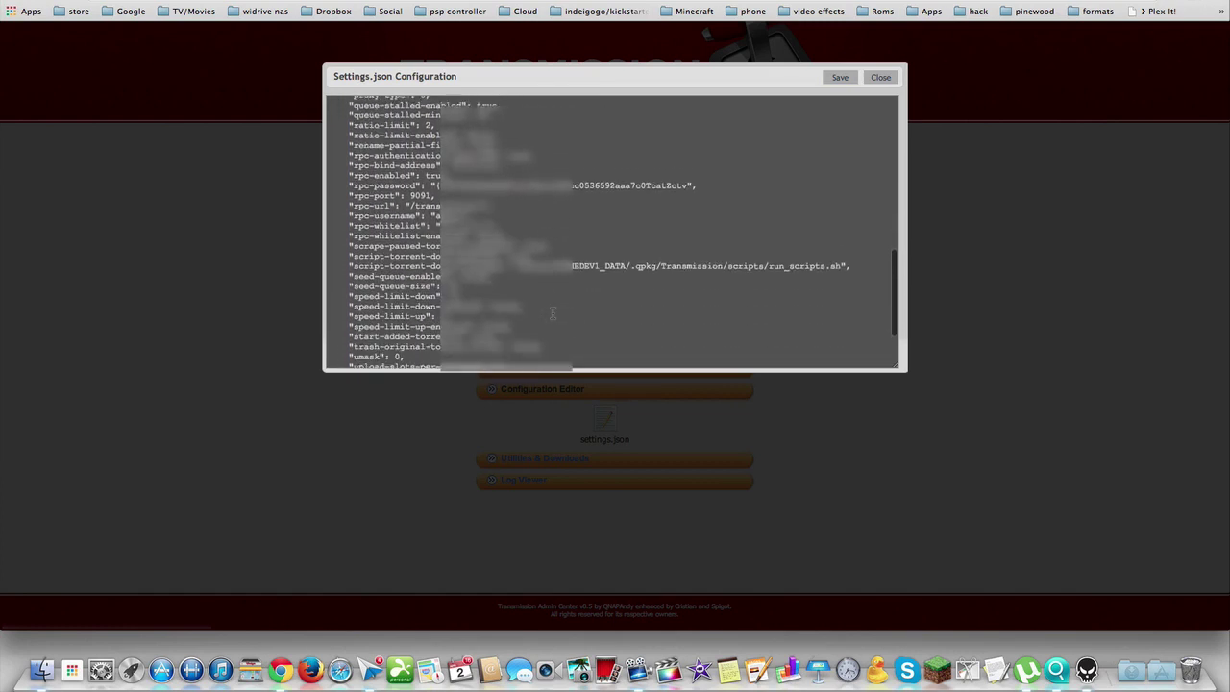
scroll(552, 313, "up", 10)
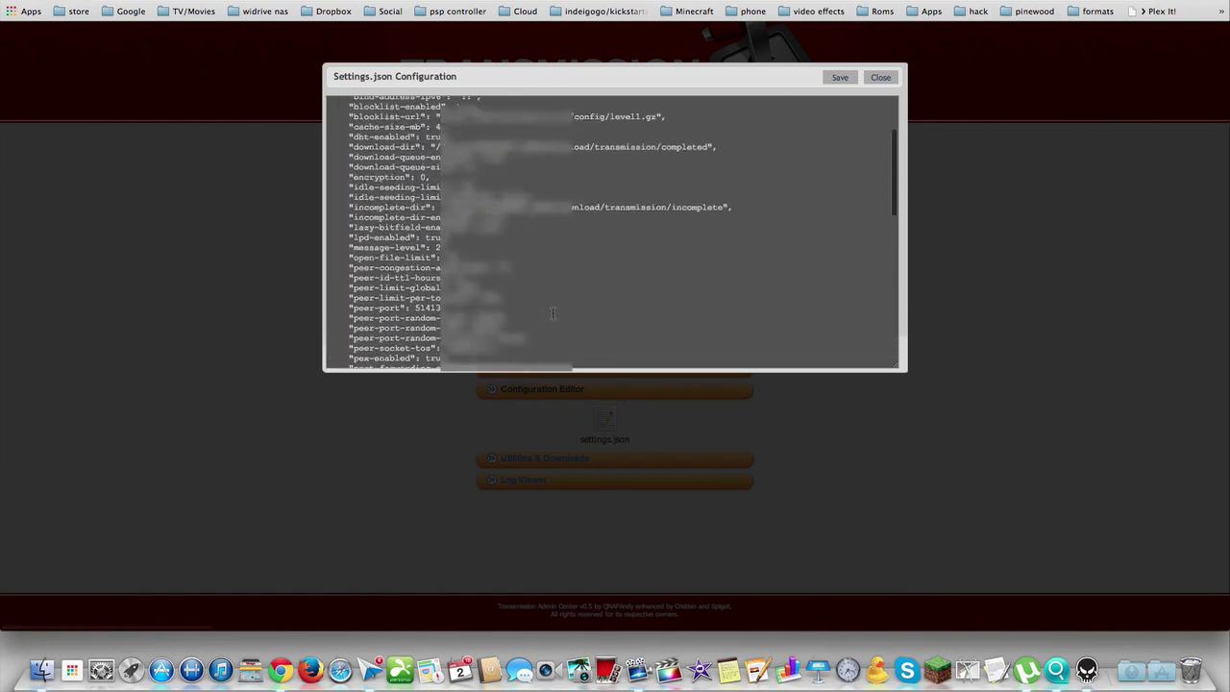
scroll(552, 312, "up", 5)
scroll(553, 312, "down", 8)
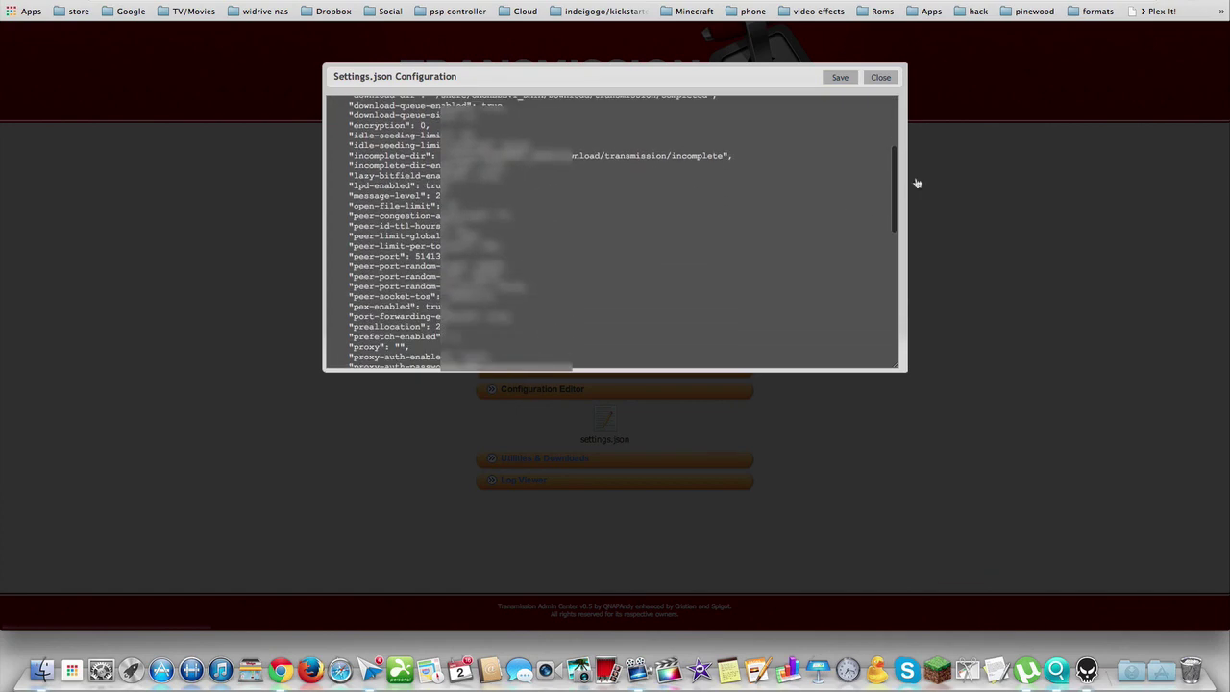
left_click(880, 77)
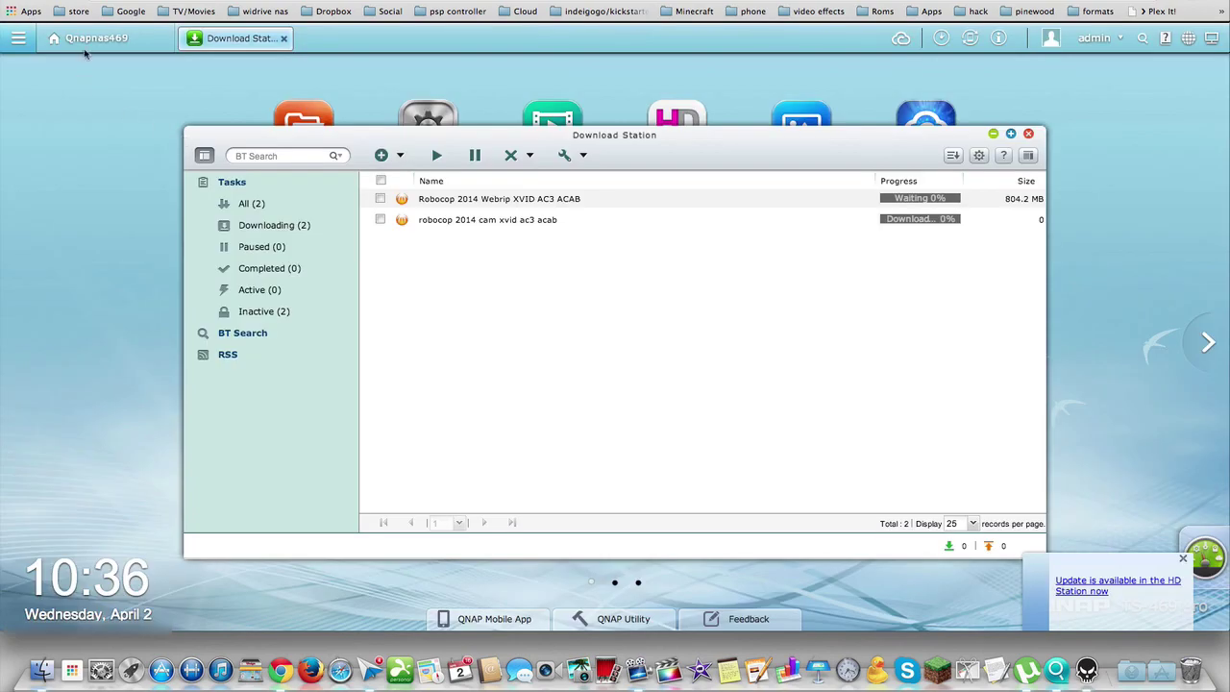
Open File Station on the NAS desktop and go to the transmission folder inside Download
left_click(287, 106)
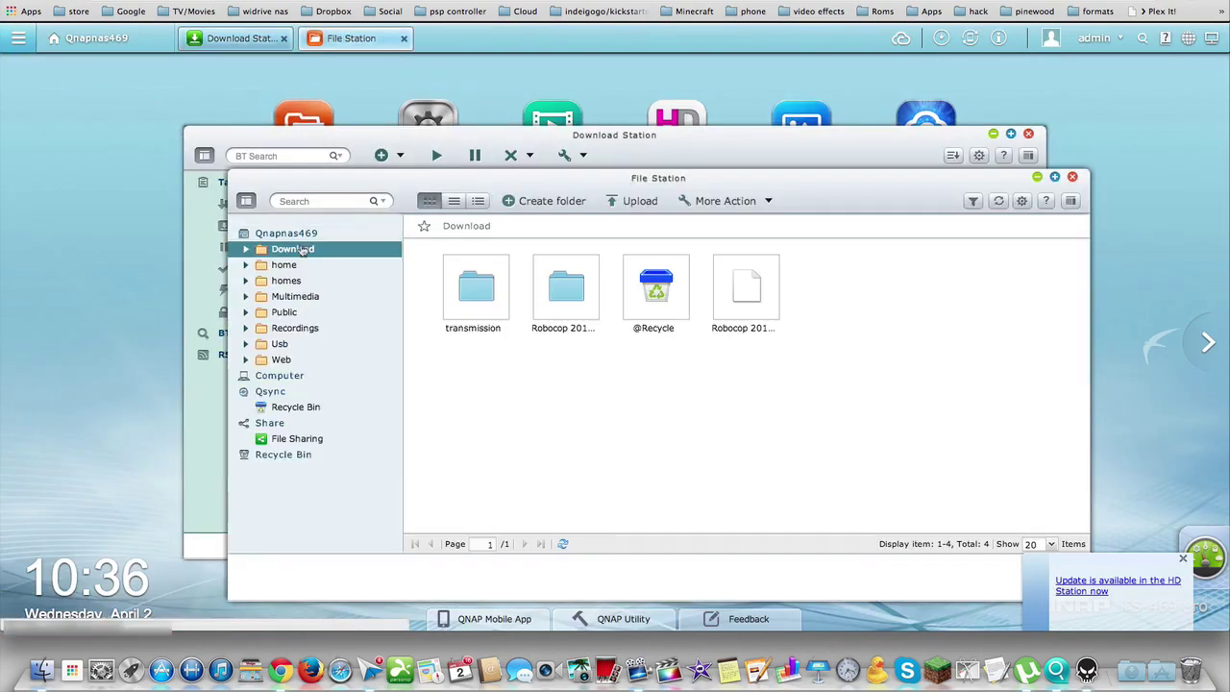
left_click(472, 296)
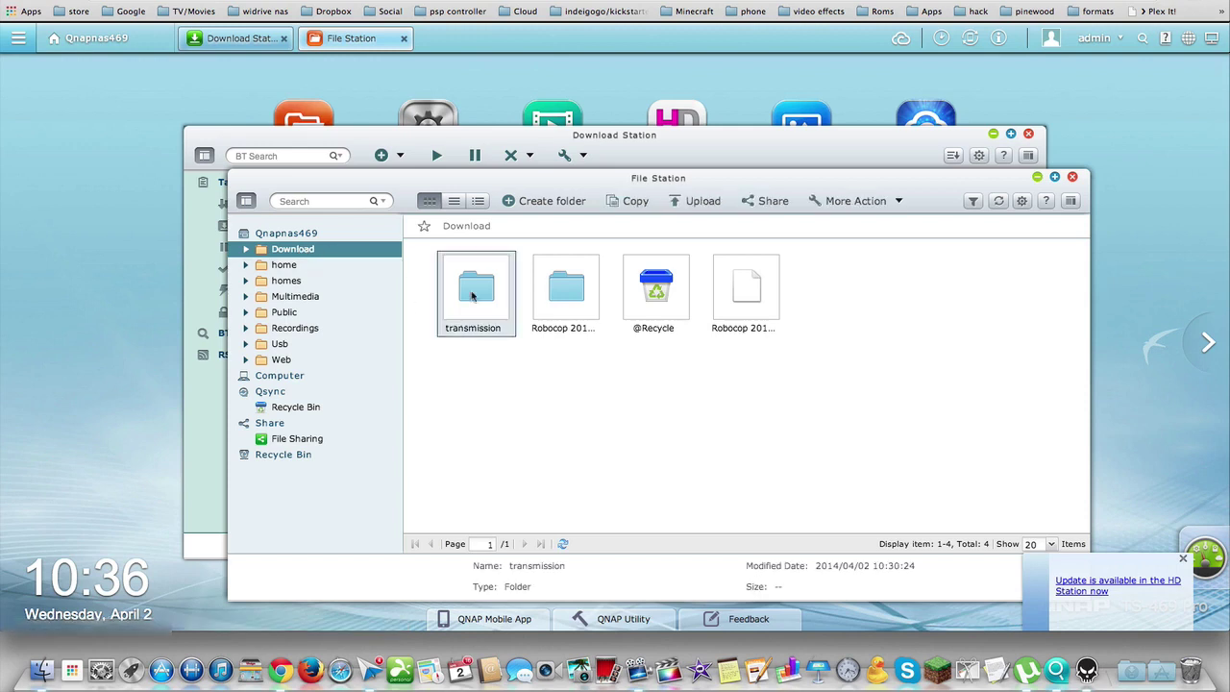
double_click(472, 296)
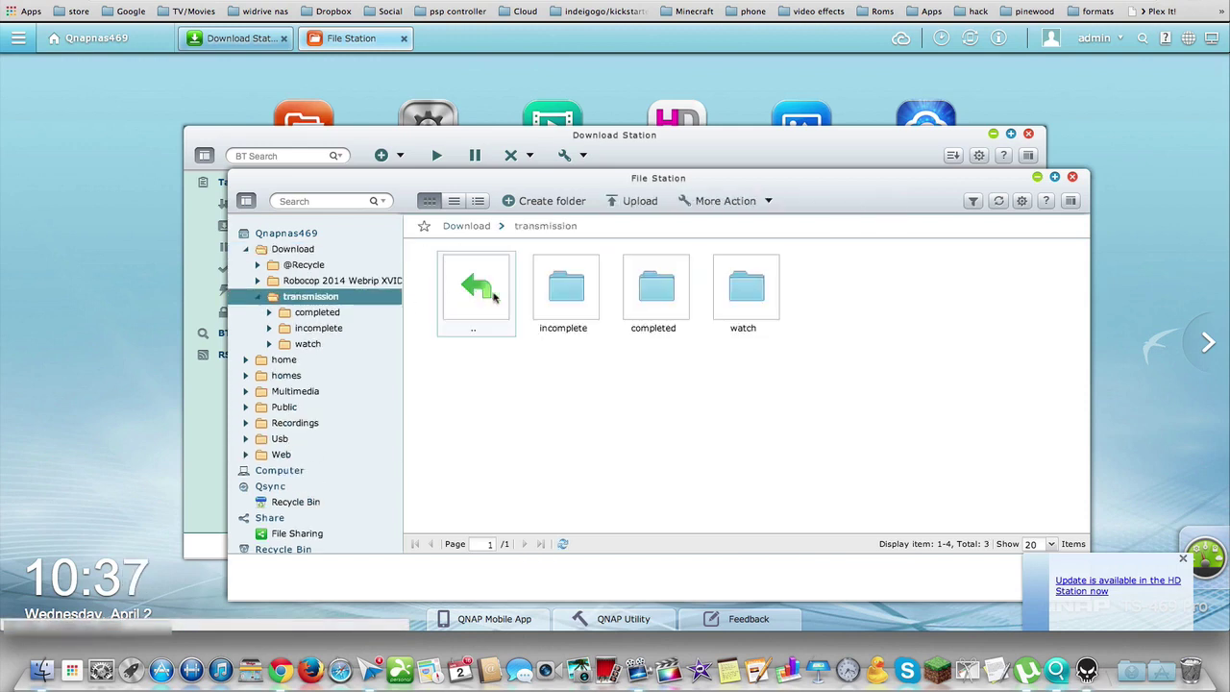